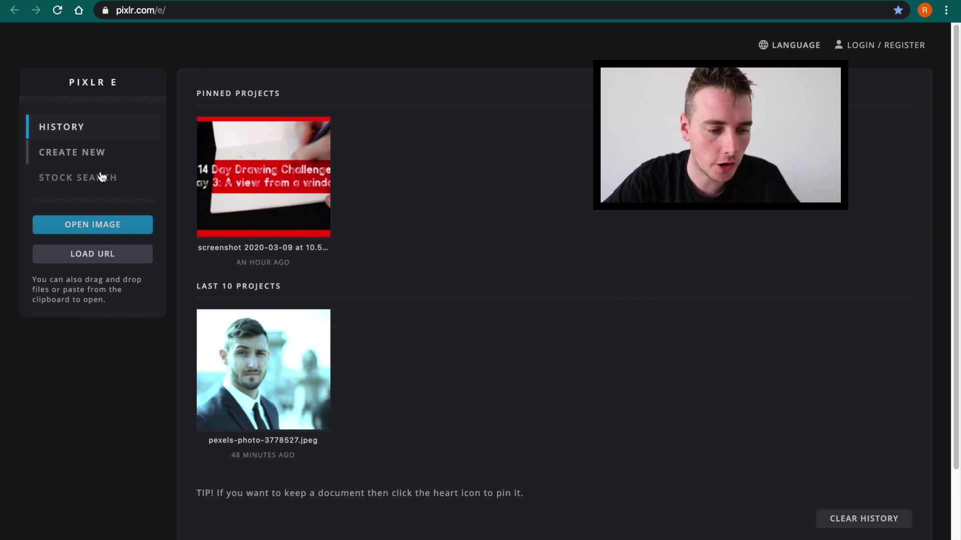
- Open the self-portrait _MG_1144.JPG from the computer, pre-resized to Full HD
click(93, 226)
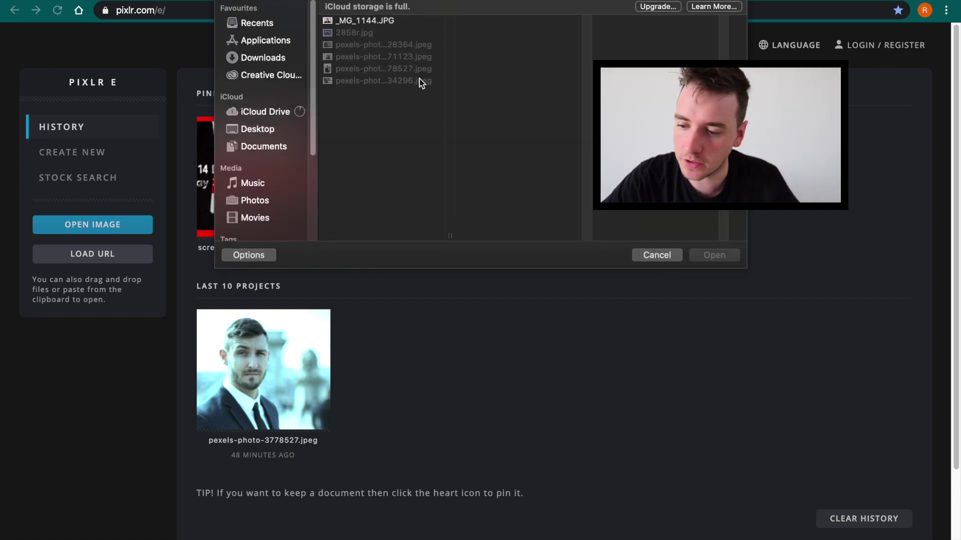
double_click(374, 22)
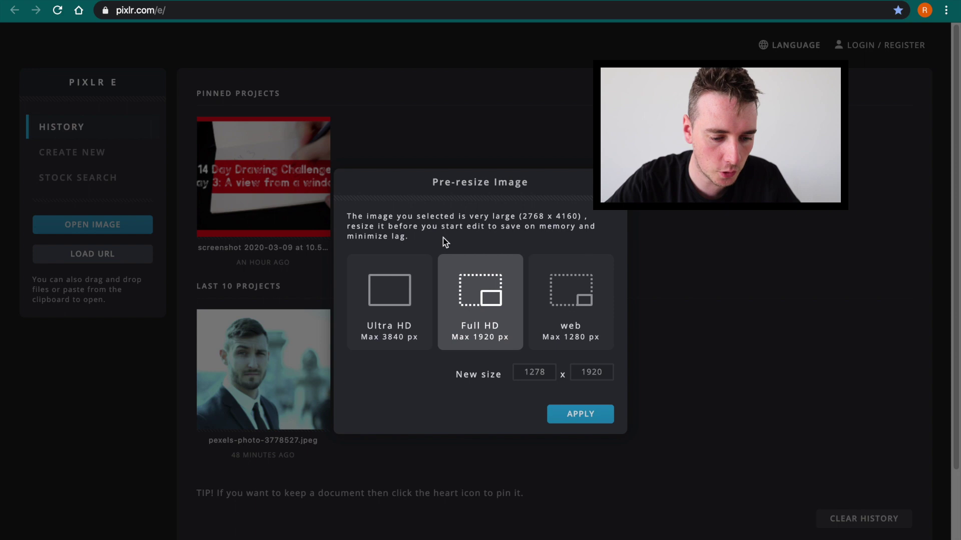
click(575, 415)
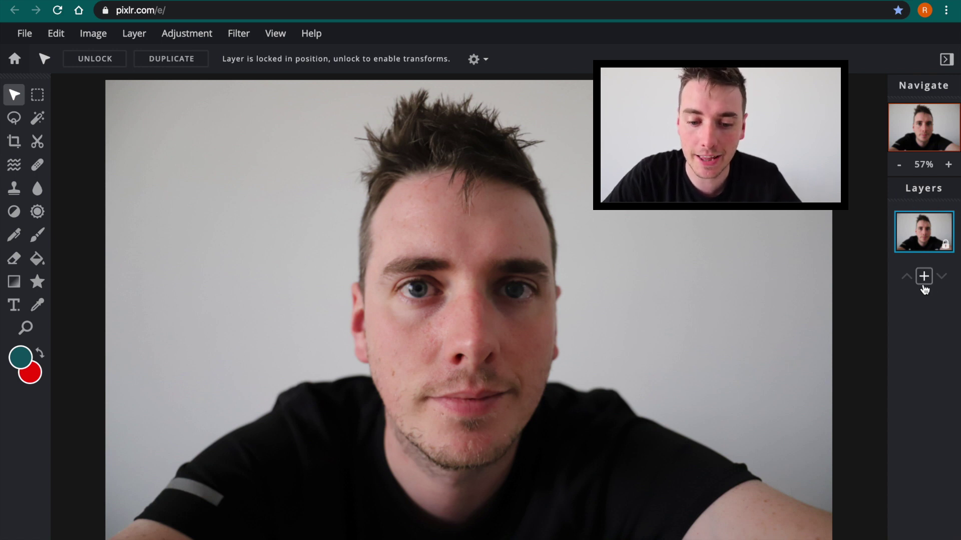
- Add the Welsh flag photo 2858r.jpg as a new image layer above the portrait
click(924, 277)
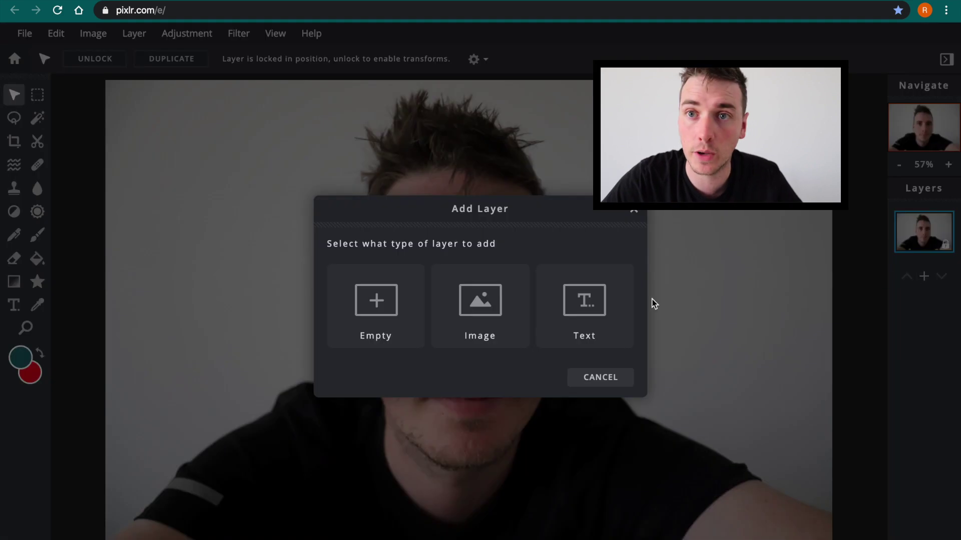
click(447, 318)
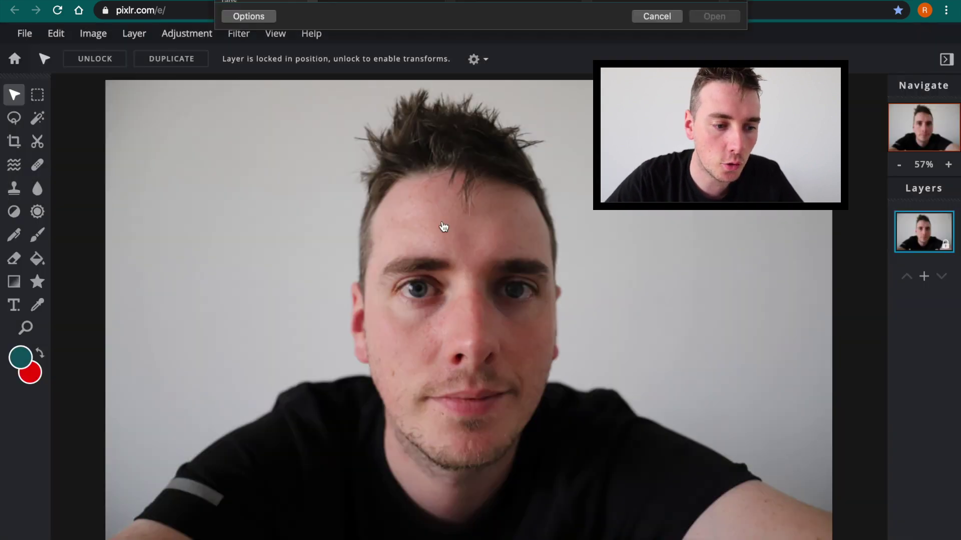
click(361, 34)
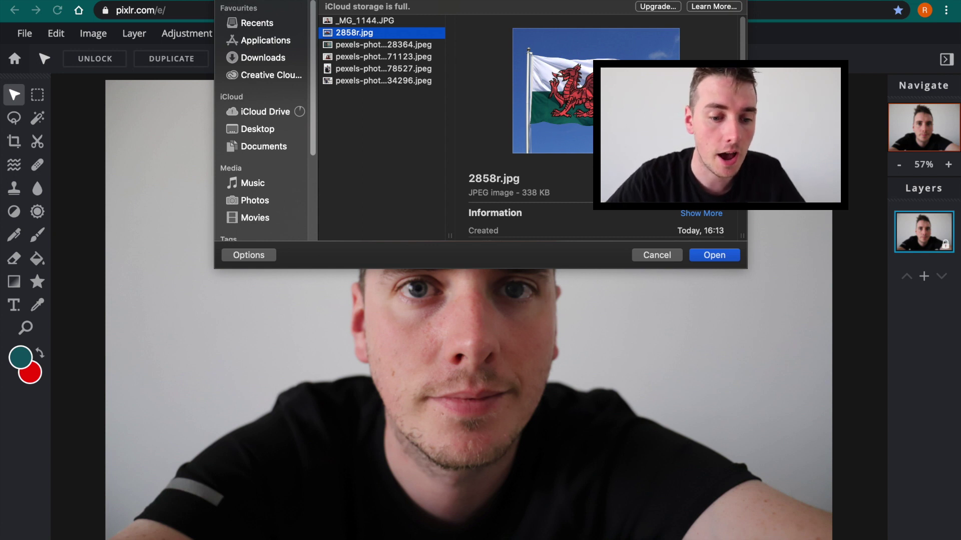
click(729, 256)
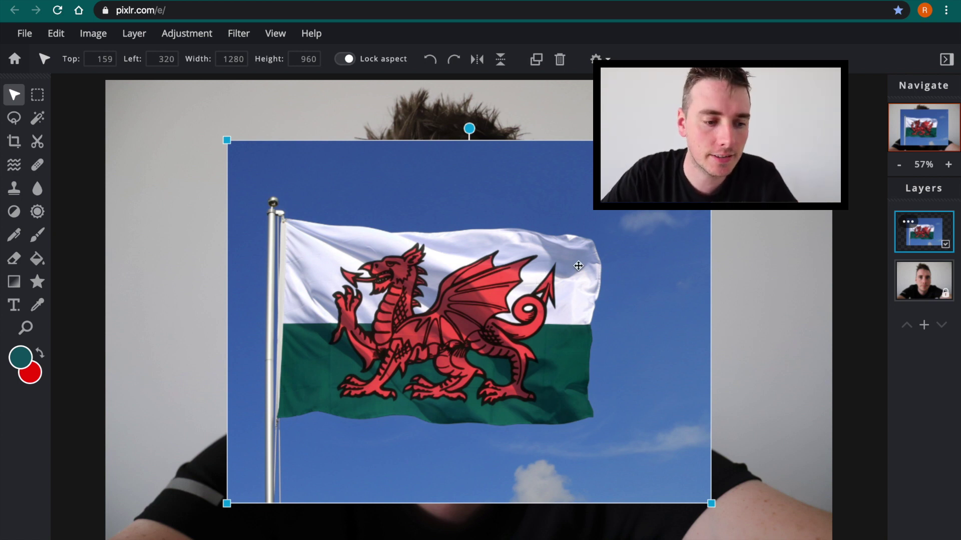
- Move the flag over the face, enlarge it to 1987×1490 and lower its transparency
drag(548, 313, 448, 192)
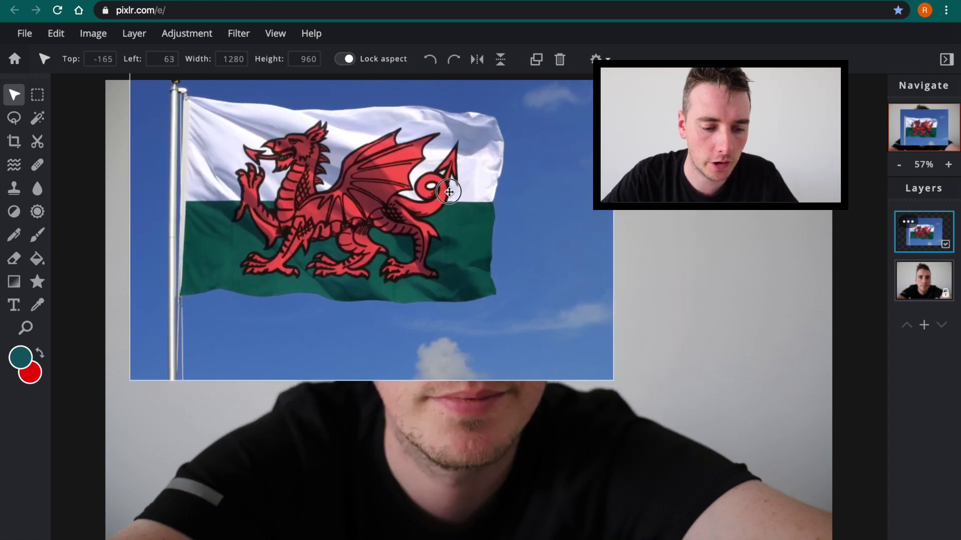
drag(614, 382, 881, 539)
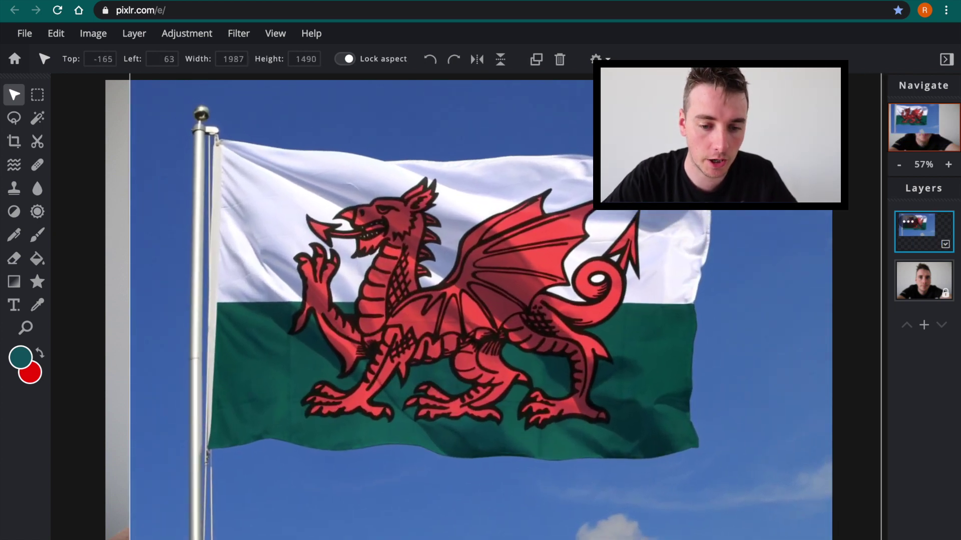
click(919, 234)
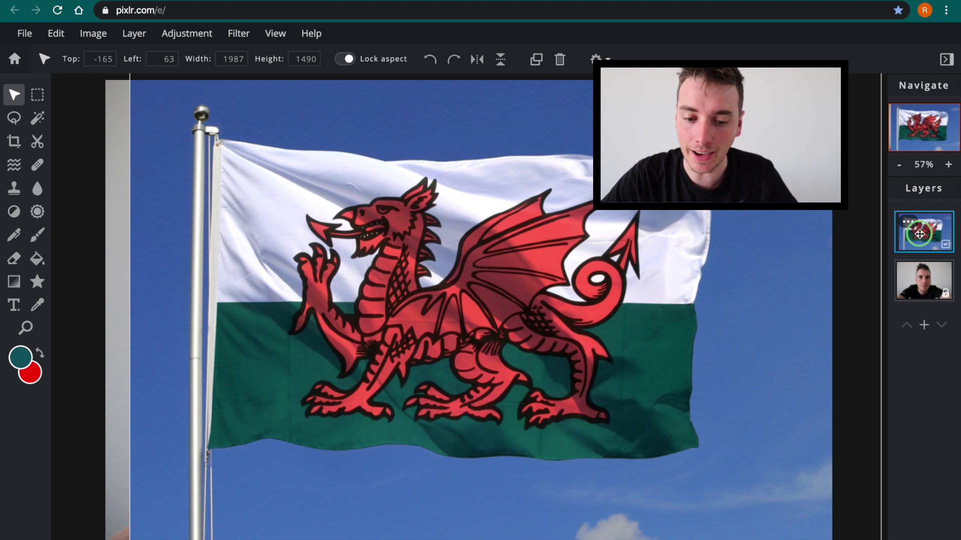
drag(879, 316, 796, 320)
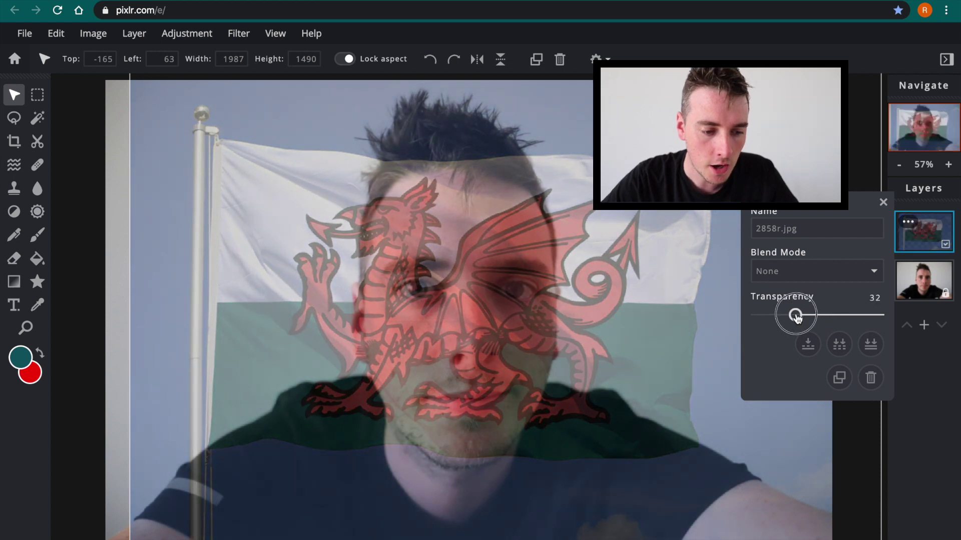
- Reposition the flag and enlarge it to 2541×1905 so it covers the whole portrait
drag(666, 333, 603, 298)
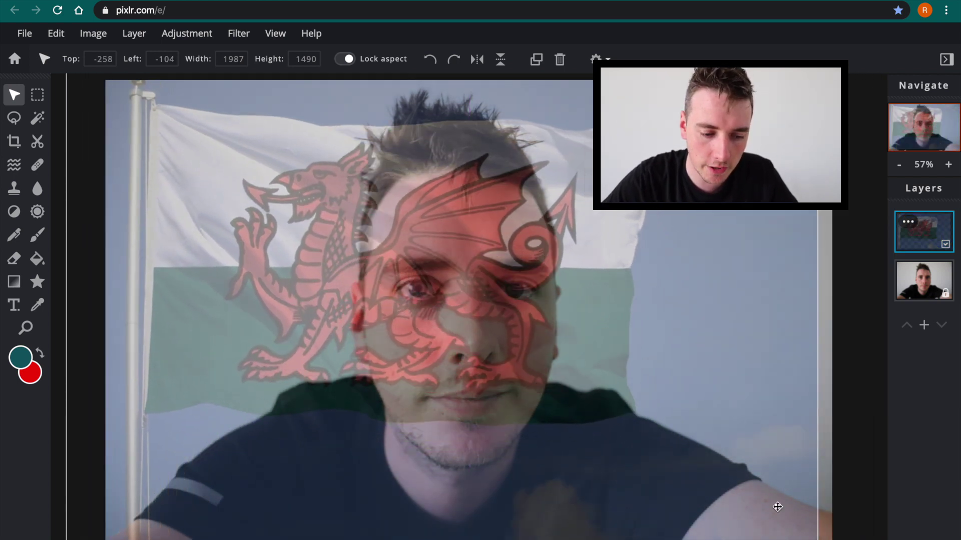
drag(817, 539, 885, 539)
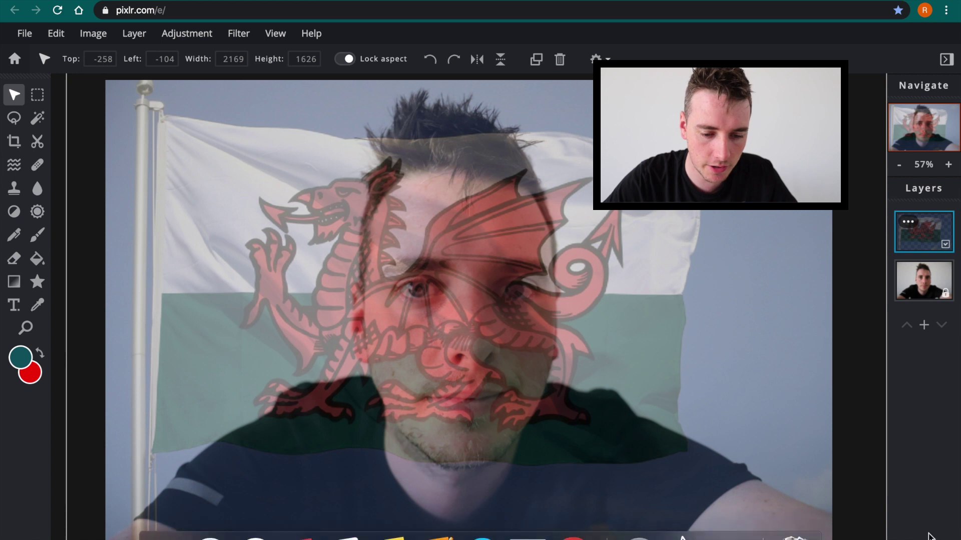
scroll(868, 447, down, 2)
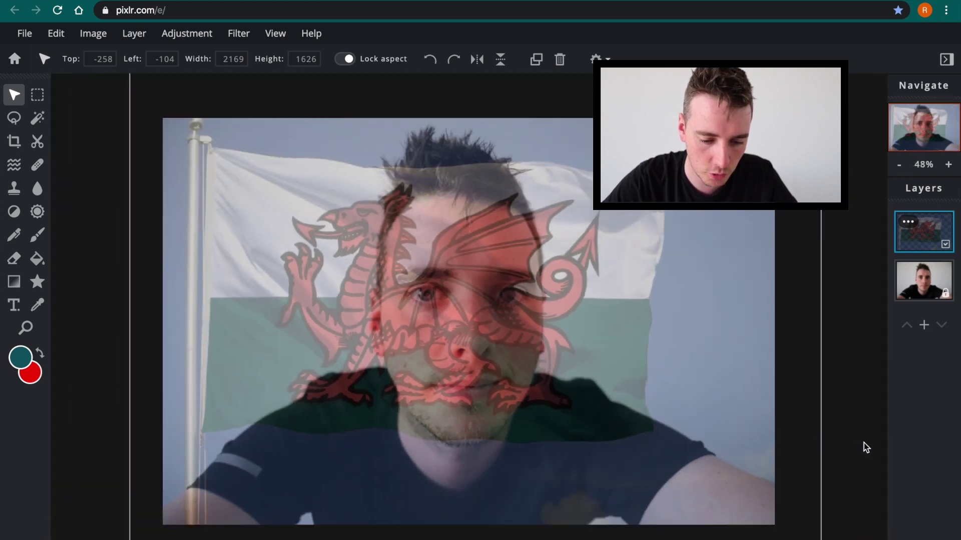
drag(820, 539, 884, 539)
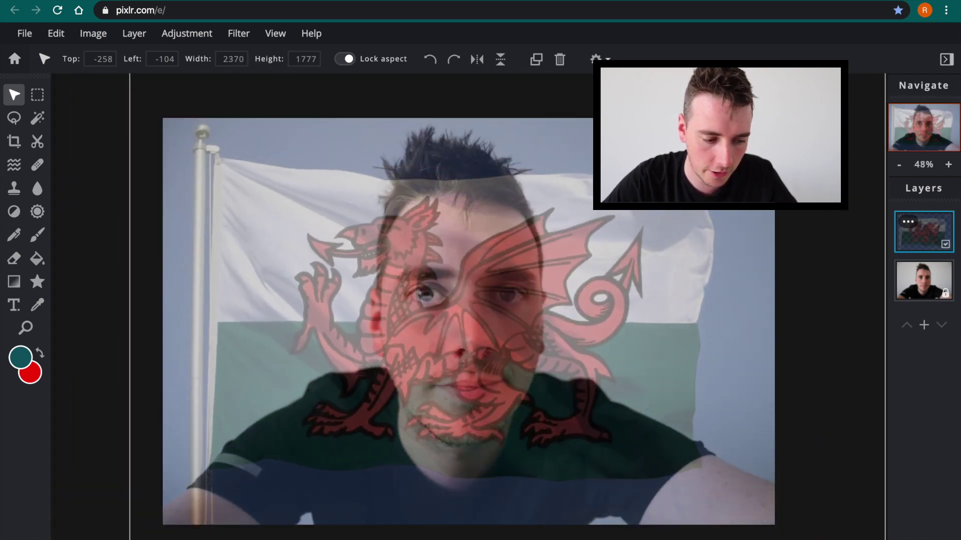
scroll(746, 486, down, 1)
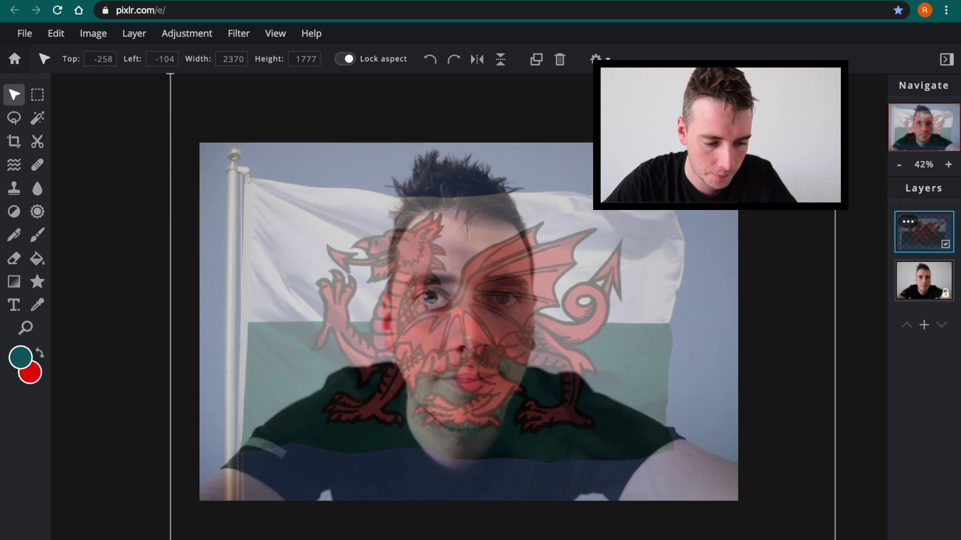
drag(834, 539, 883, 539)
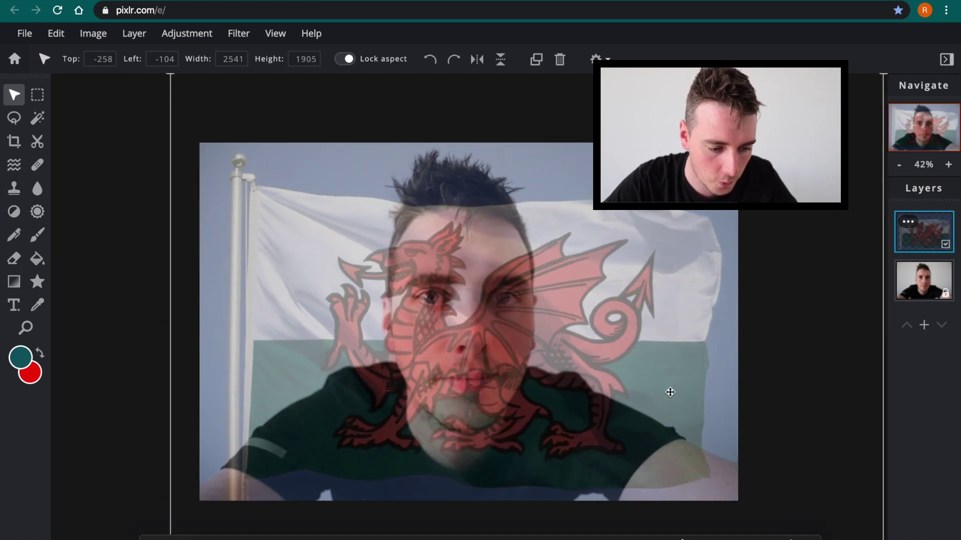
drag(607, 351, 607, 349)
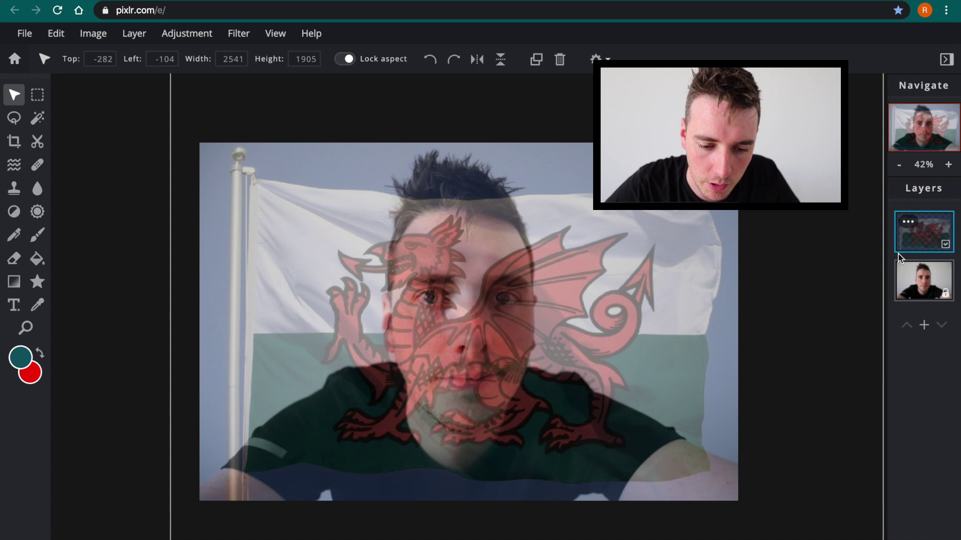
- Set the flag layer's transparency back to full opacity
click(910, 244)
drag(795, 316, 879, 315)
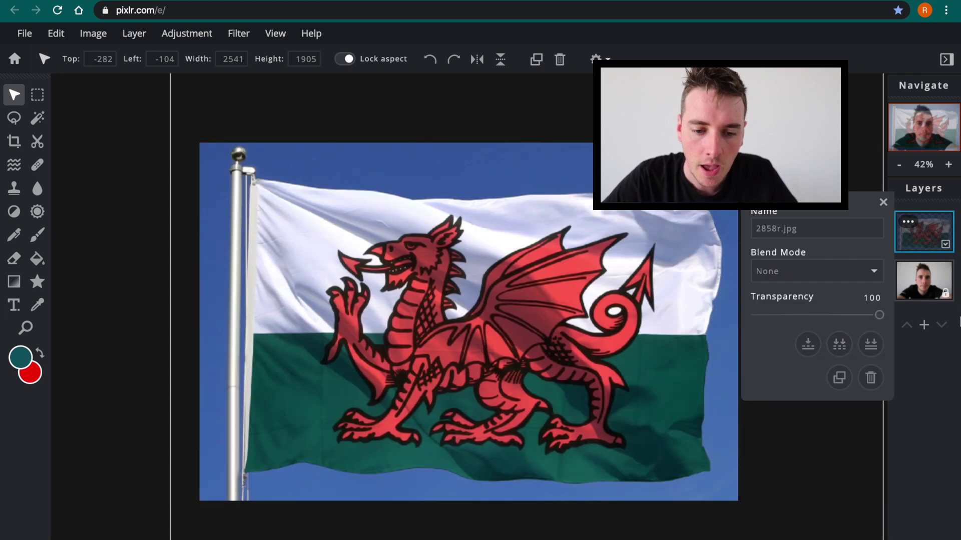
click(883, 202)
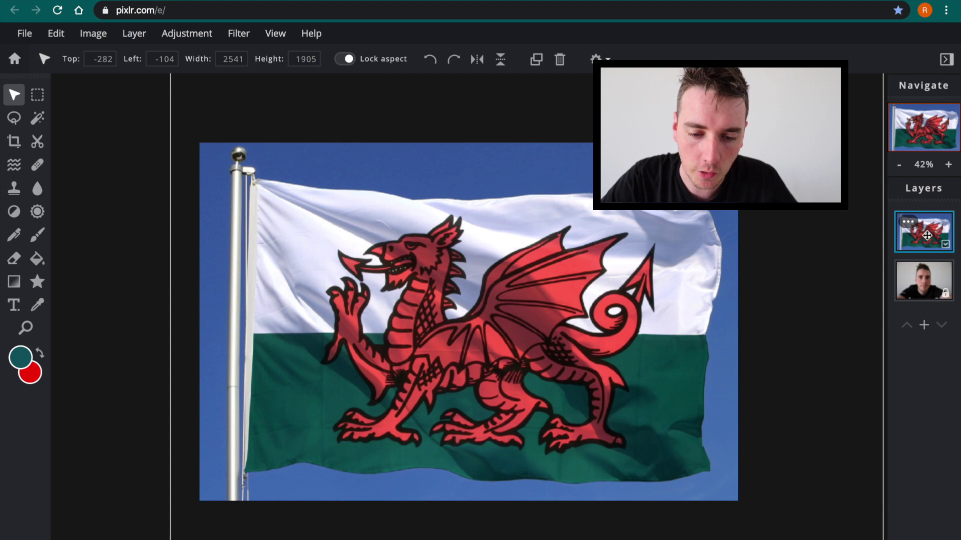
- Hide the flag layer and pull the crop in from the bottom-left and bottom-right corners
click(945, 248)
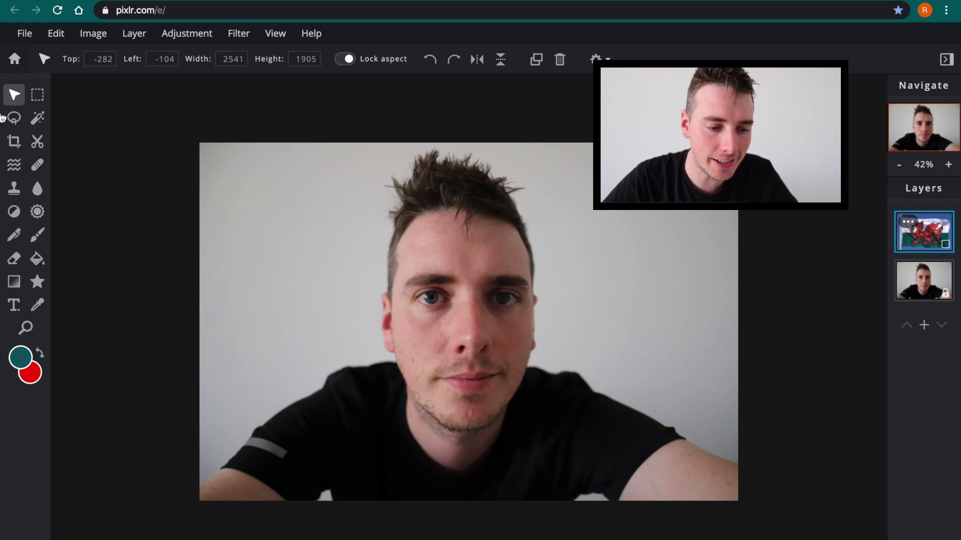
click(14, 141)
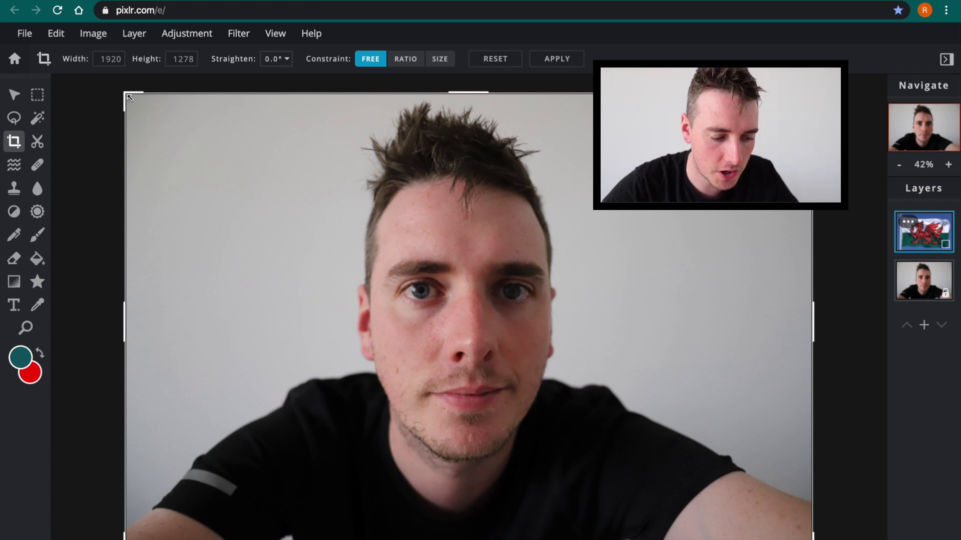
drag(125, 537, 173, 494)
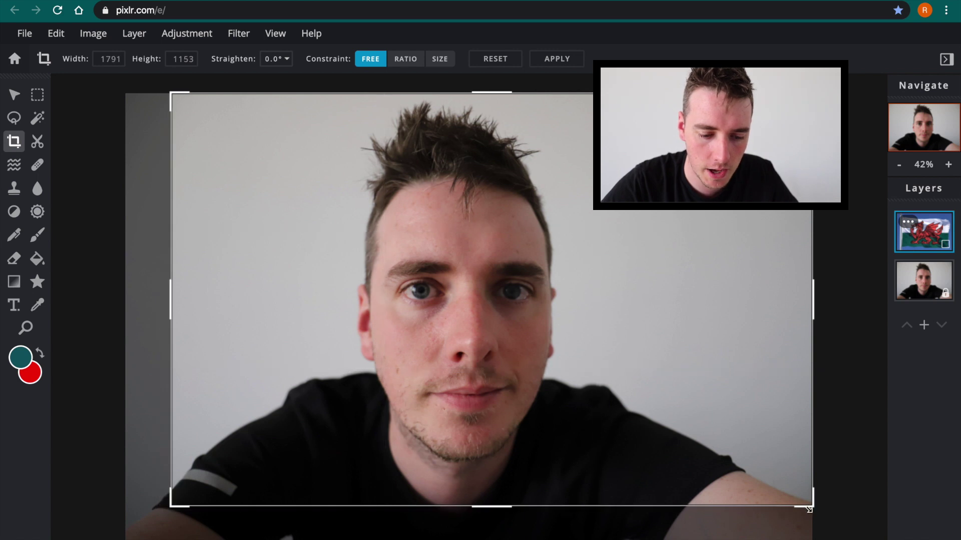
drag(808, 510, 701, 472)
- Apply the crop, show the flag layer again and move it over the cropped portrait
key(Return)
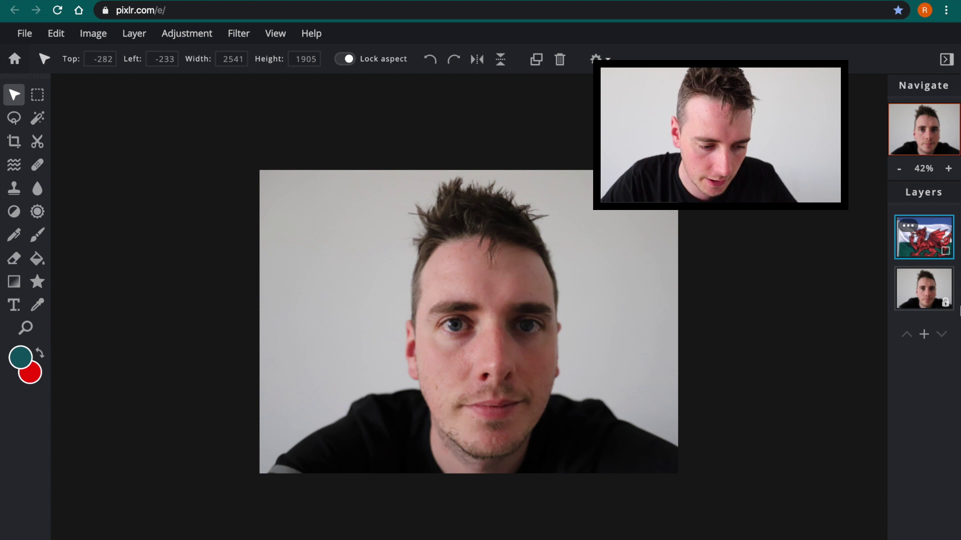
click(946, 251)
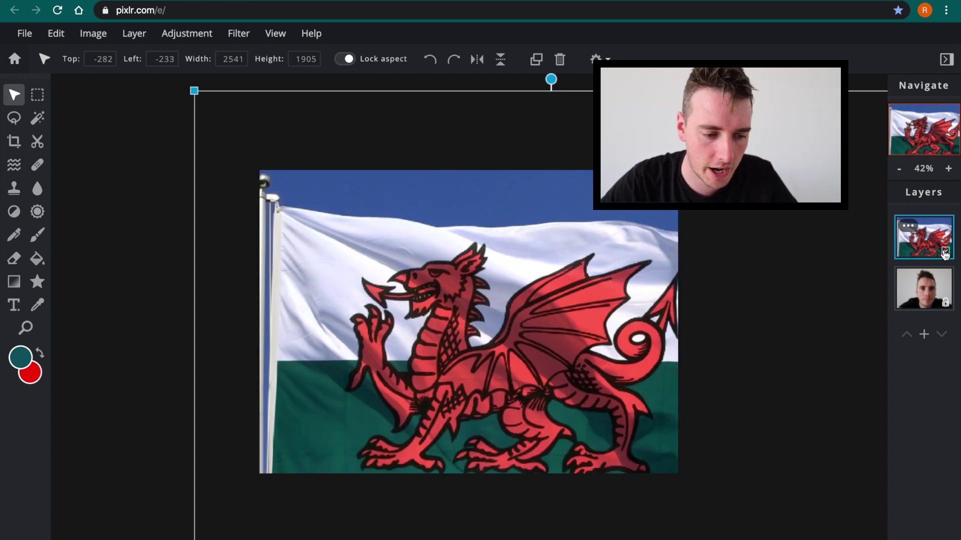
drag(456, 266, 451, 244)
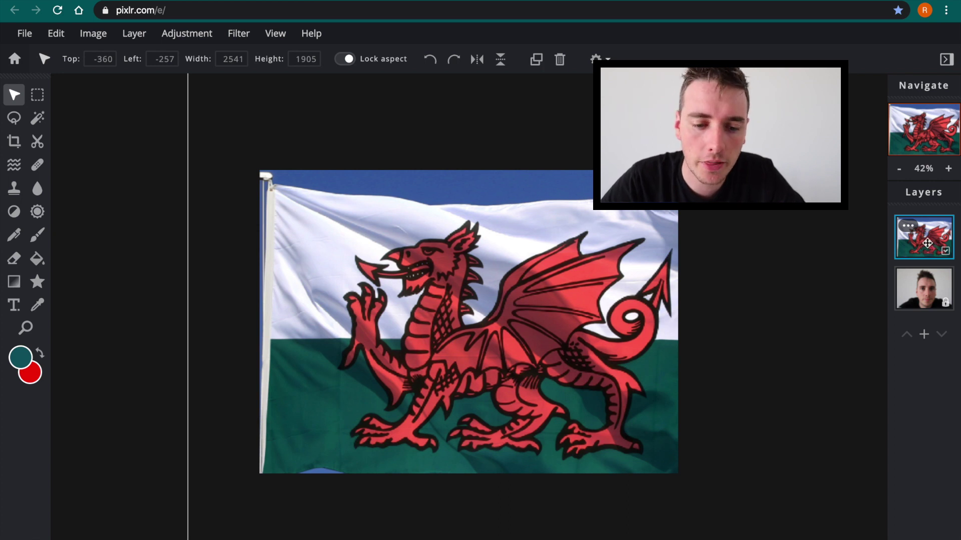
- Set the flag layer's blend mode to Overlay
click(927, 243)
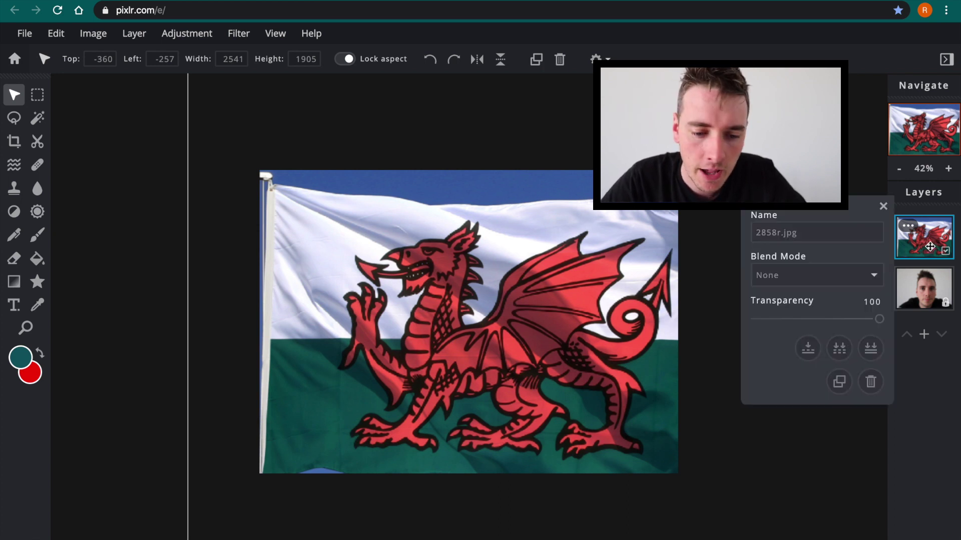
click(853, 277)
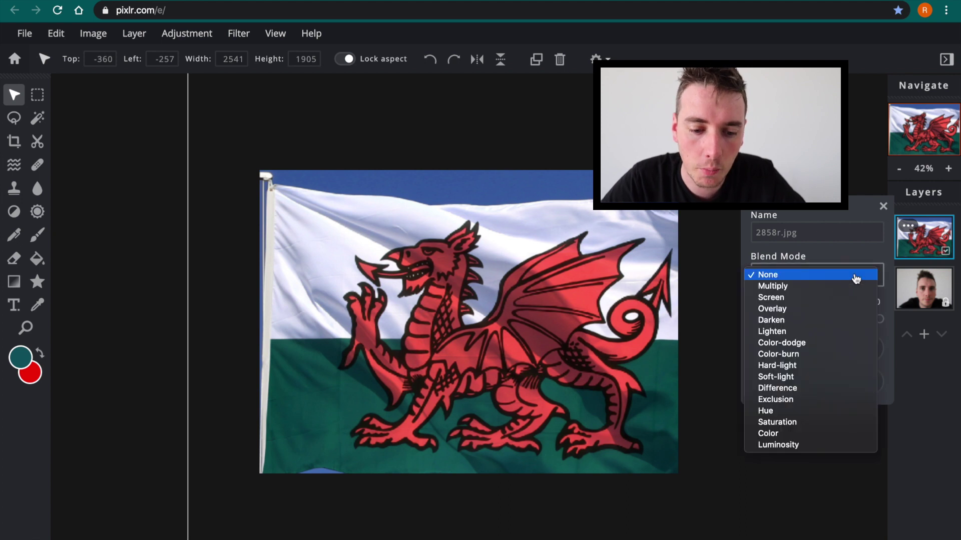
click(826, 313)
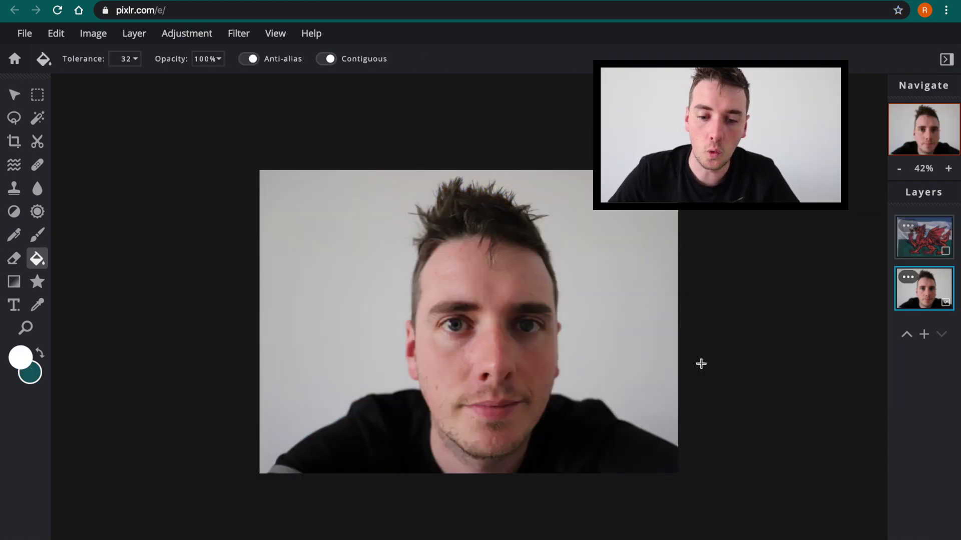
click(946, 252)
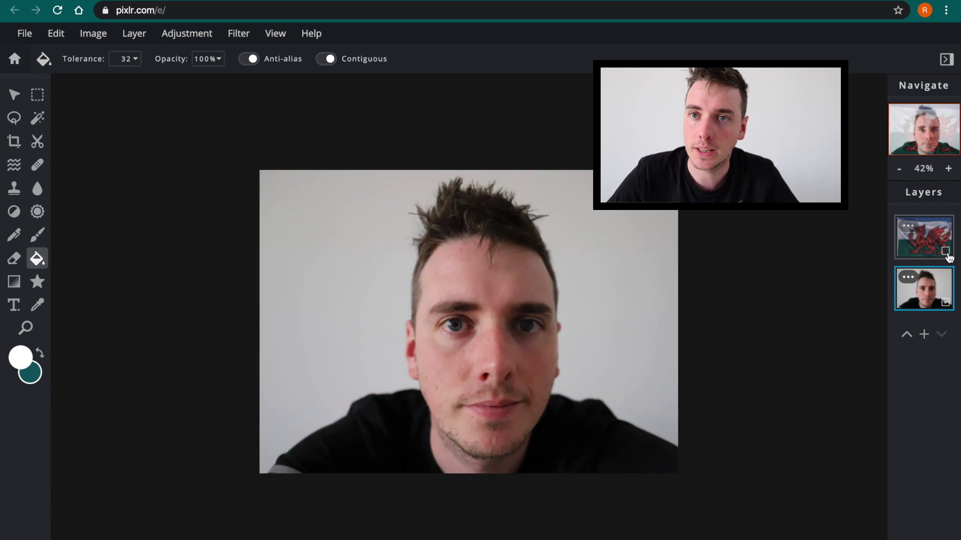
click(947, 253)
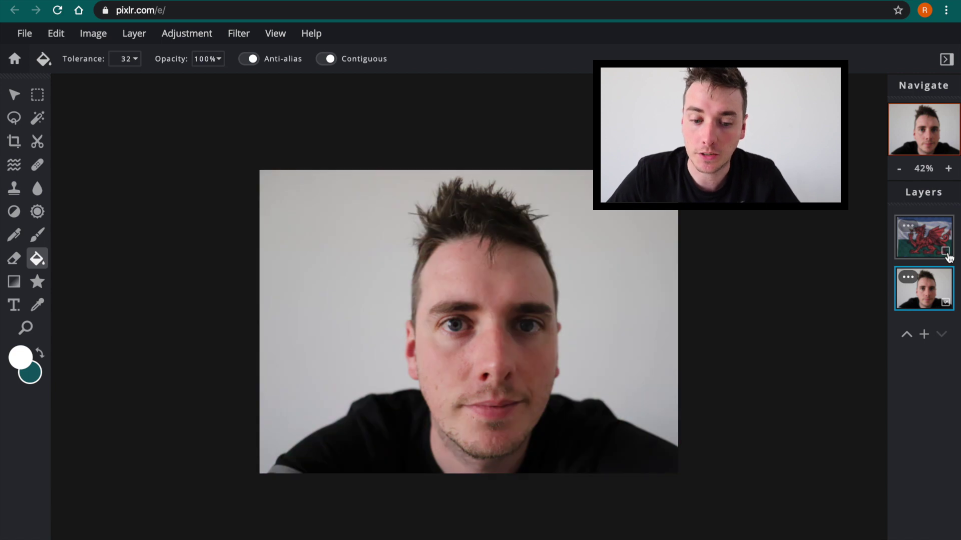
click(945, 303)
click(946, 303)
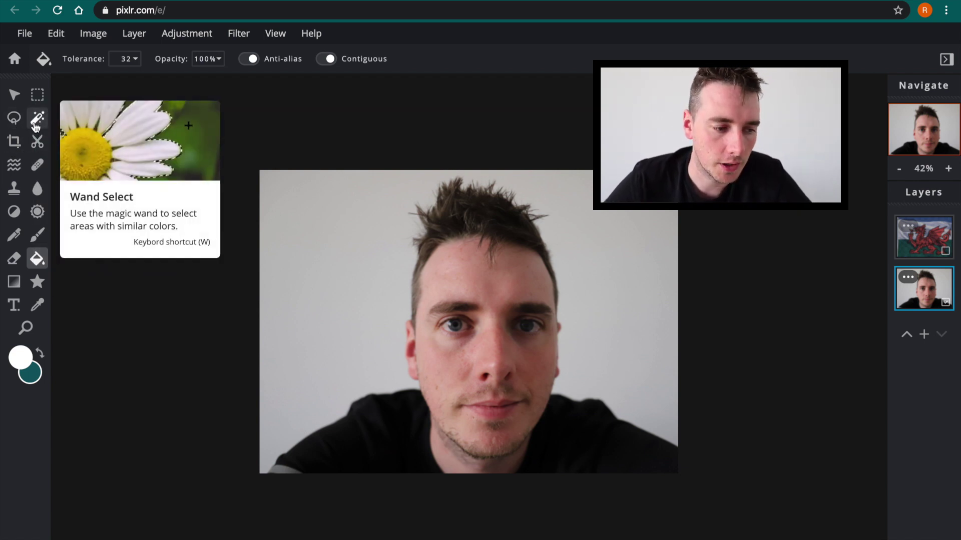
- Select the light wall behind the head with Wand Select, then deselect it
click(36, 125)
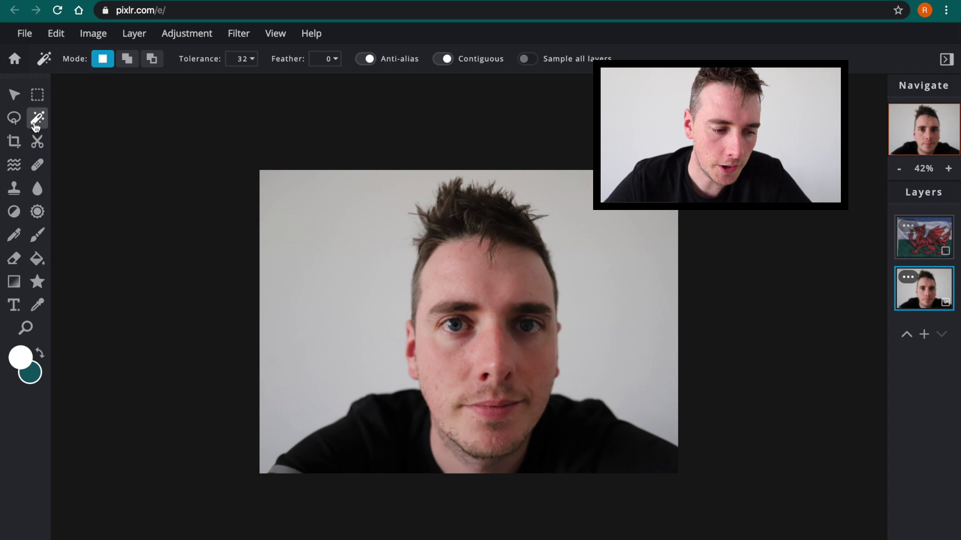
click(327, 229)
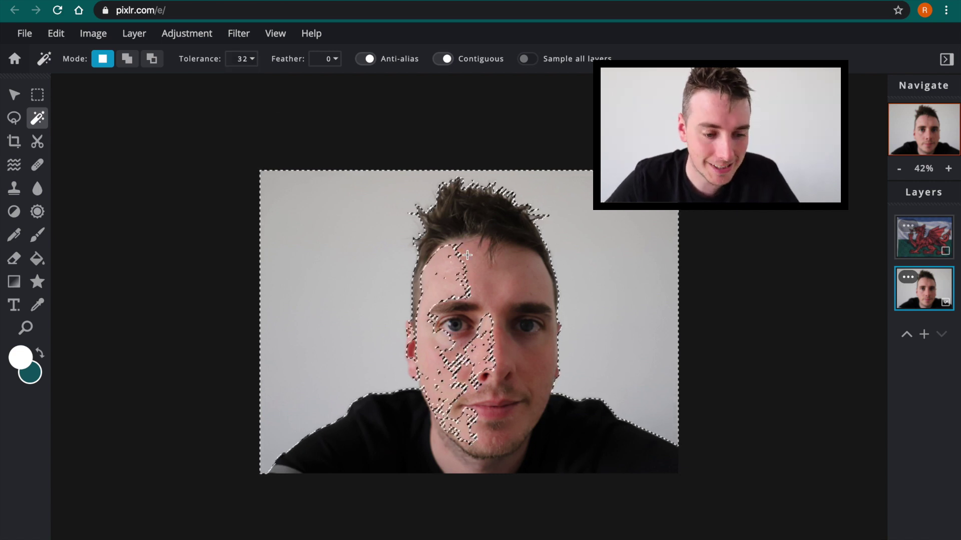
key(ctrl+d)
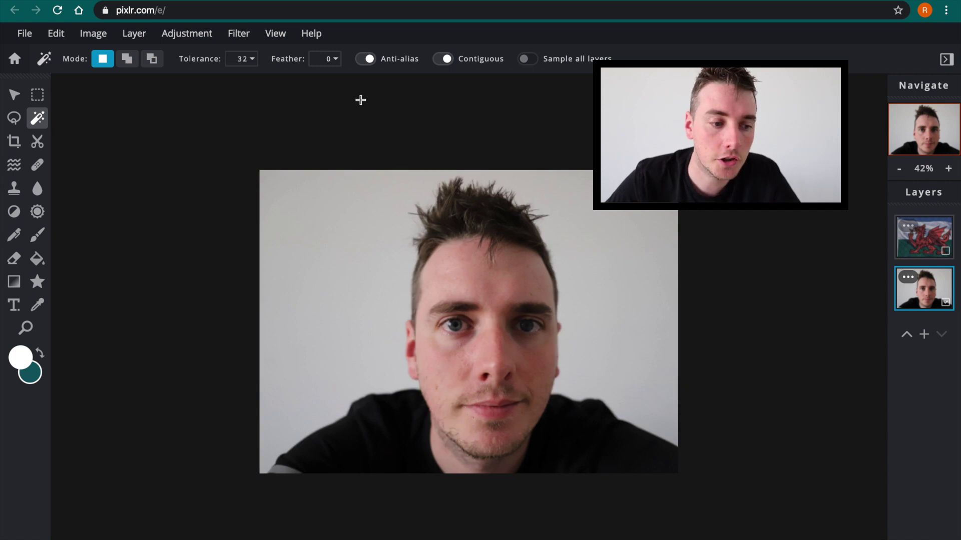
- Lower the Wand tolerance to 12 and reselect the light background
click(250, 59)
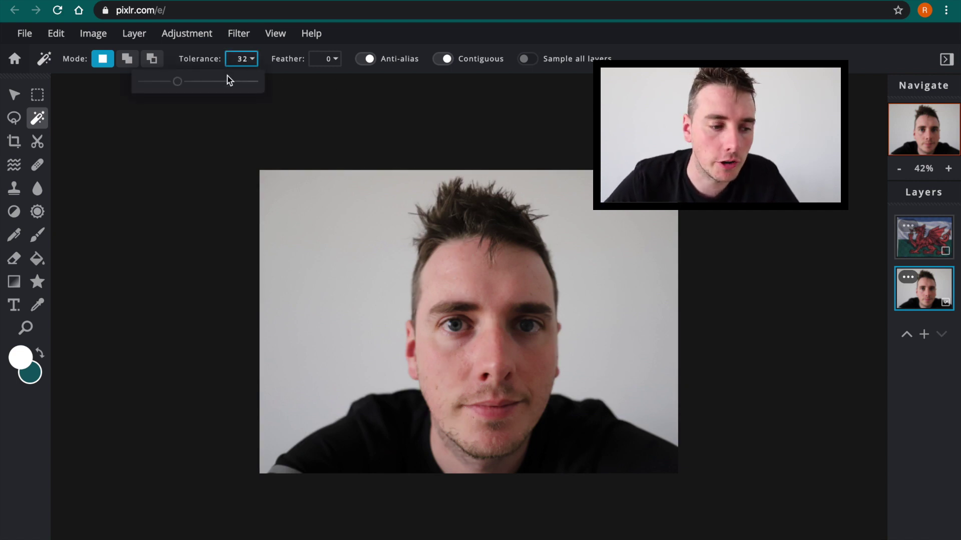
drag(178, 82, 156, 87)
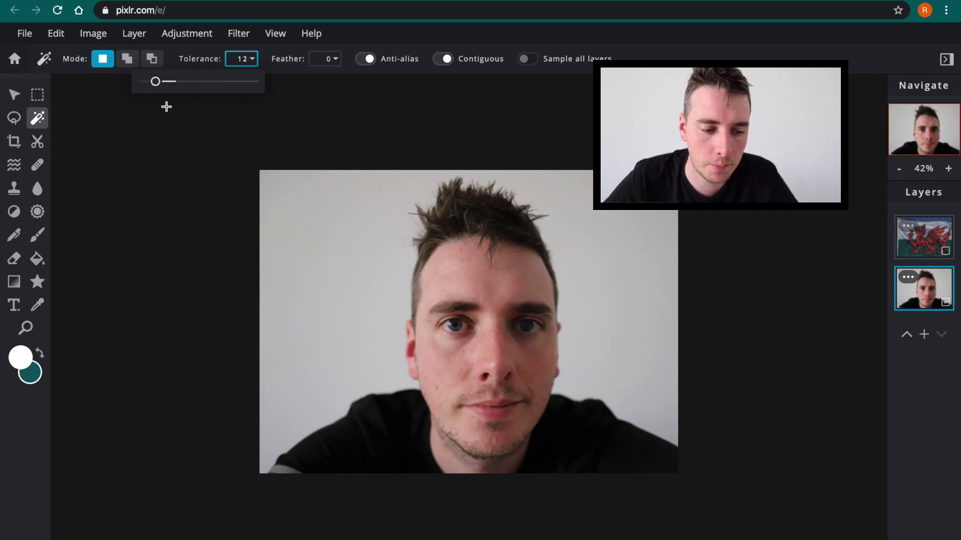
click(296, 222)
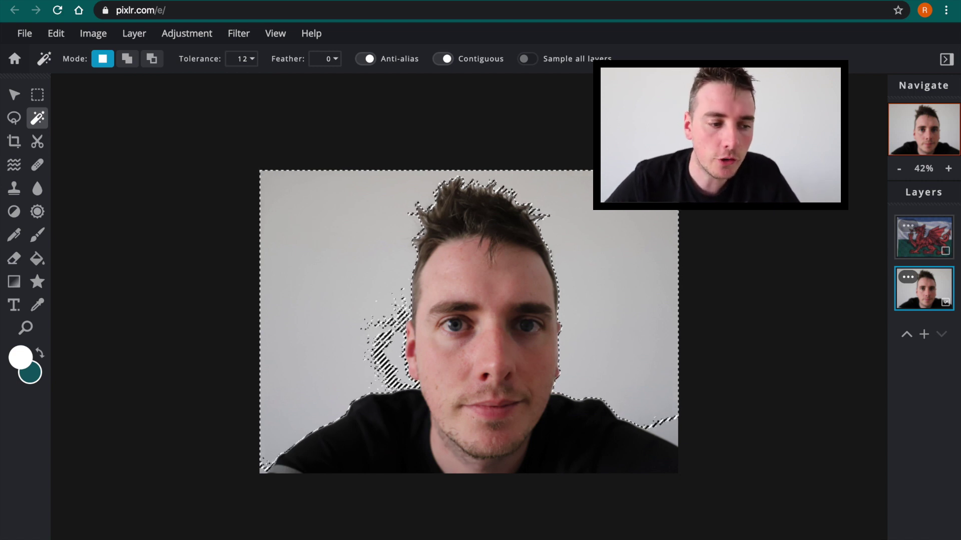
- Set feather 6 and tolerance 16, reselect the wall and delete it to transparency
click(331, 60)
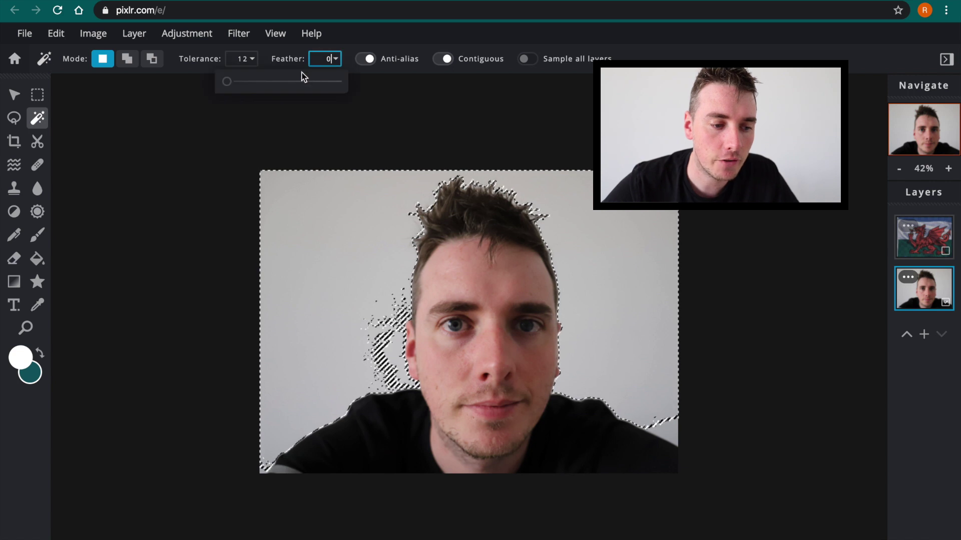
drag(228, 82, 234, 82)
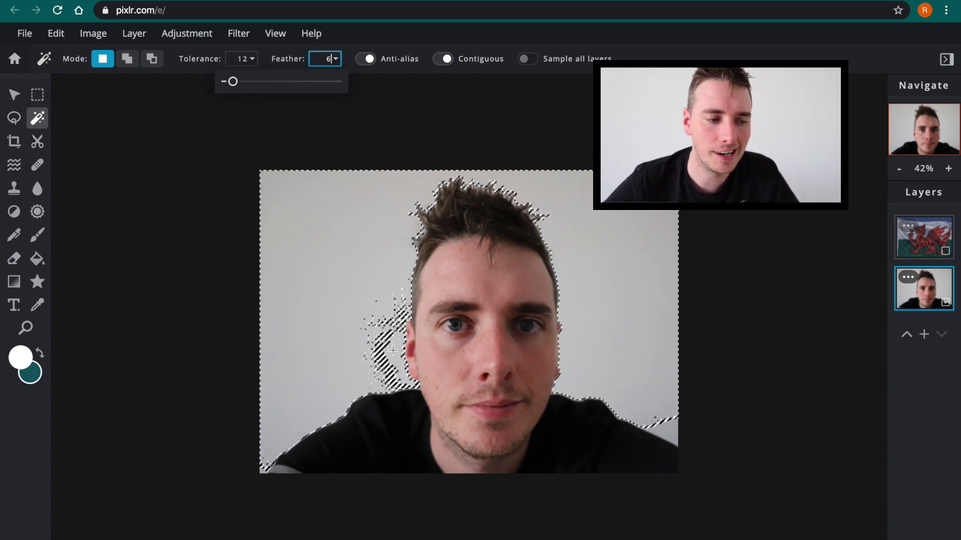
click(254, 60)
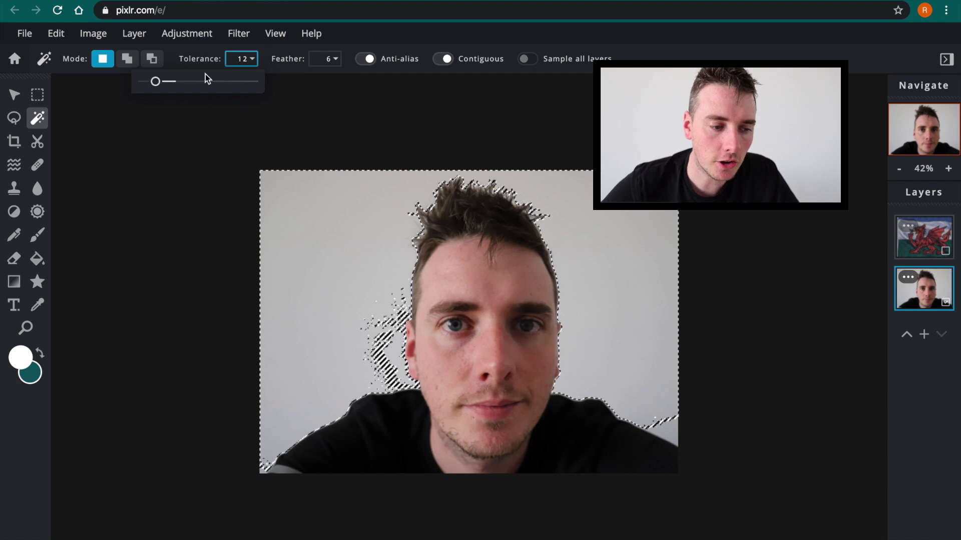
drag(163, 86, 168, 86)
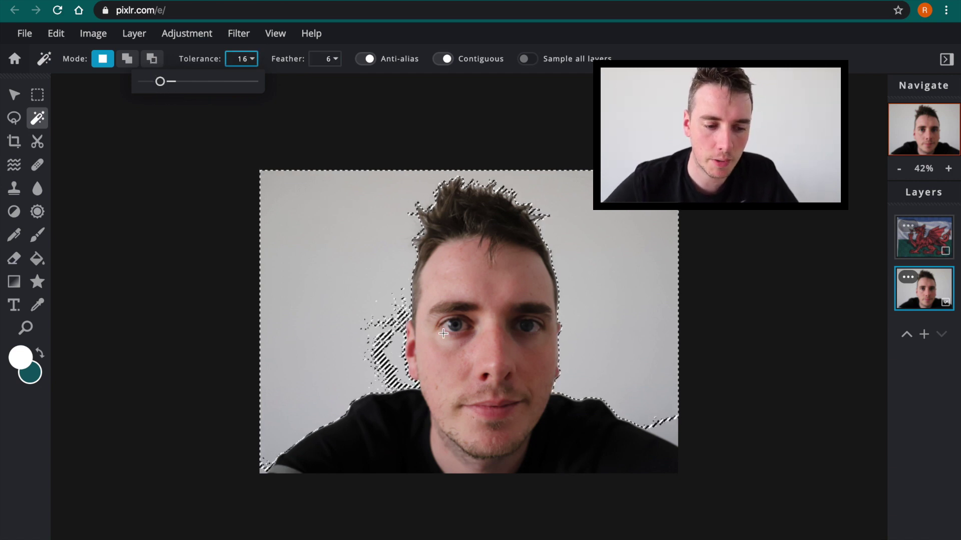
click(423, 330)
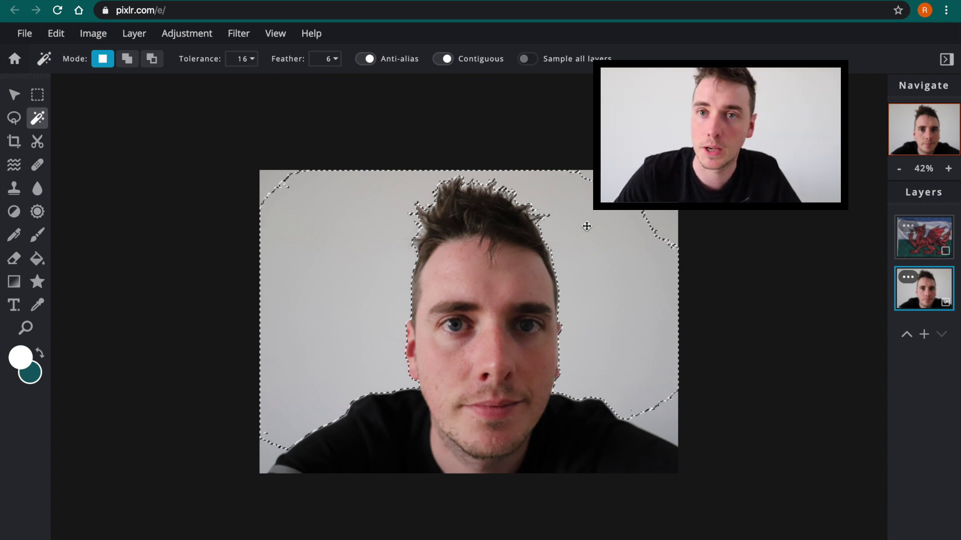
key(Delete)
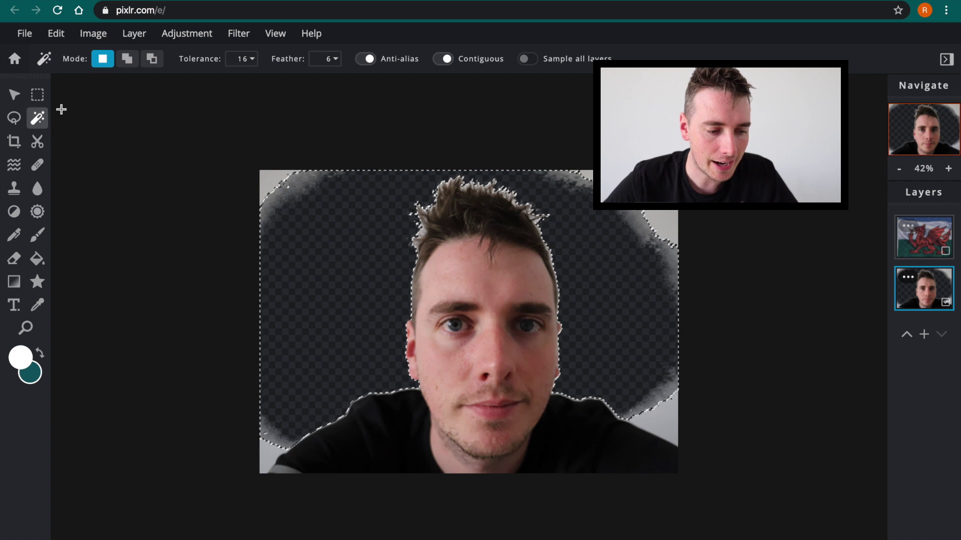
click(38, 95)
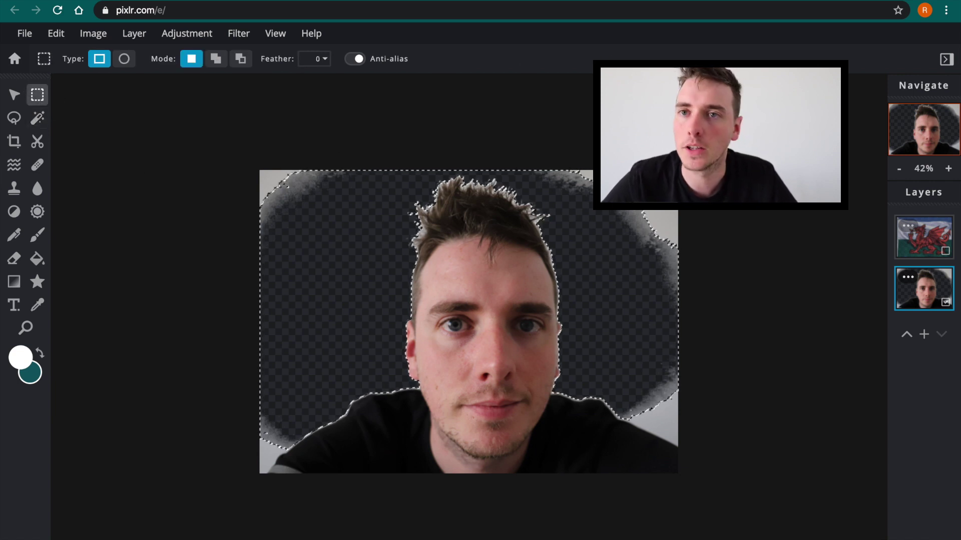
- Clear the selection and set the Eraser brush size to 175px
click(625, 218)
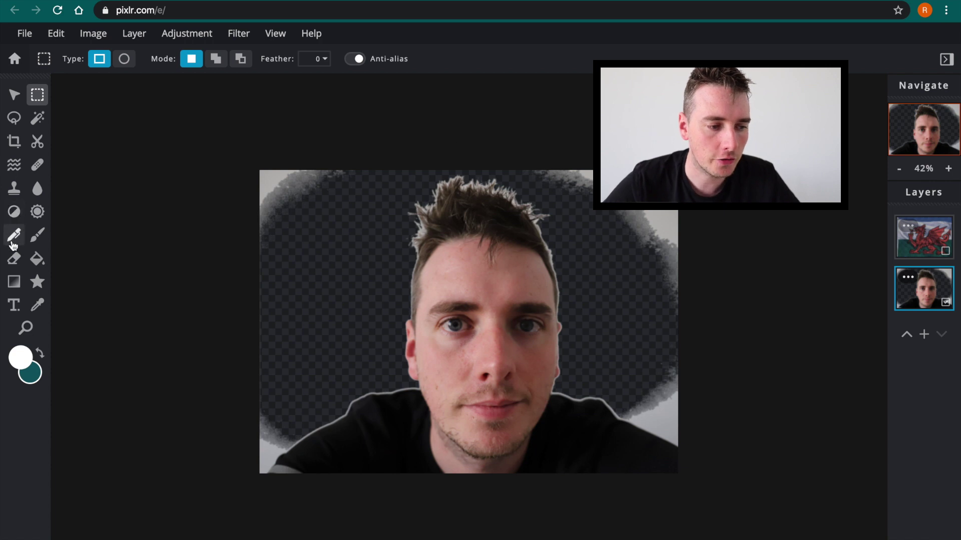
click(14, 259)
click(102, 59)
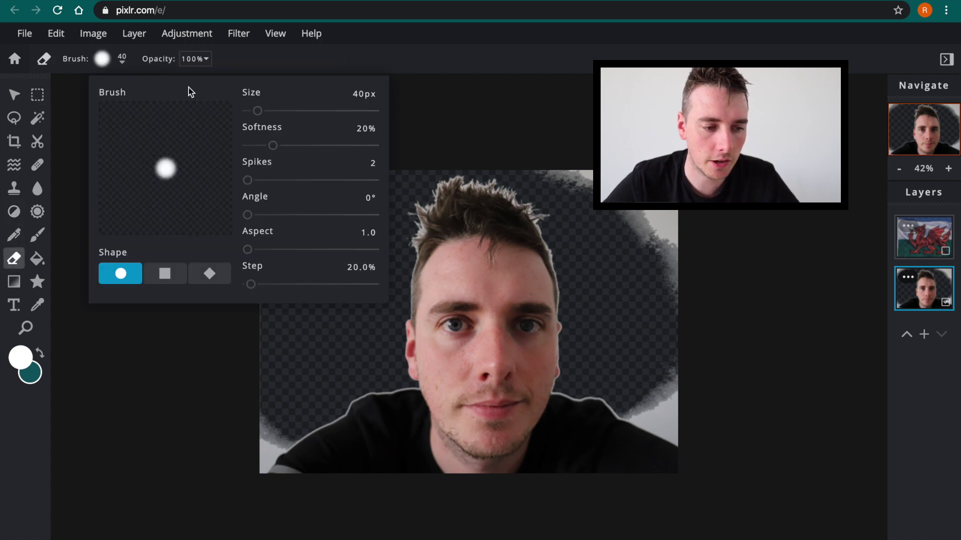
drag(257, 111, 291, 110)
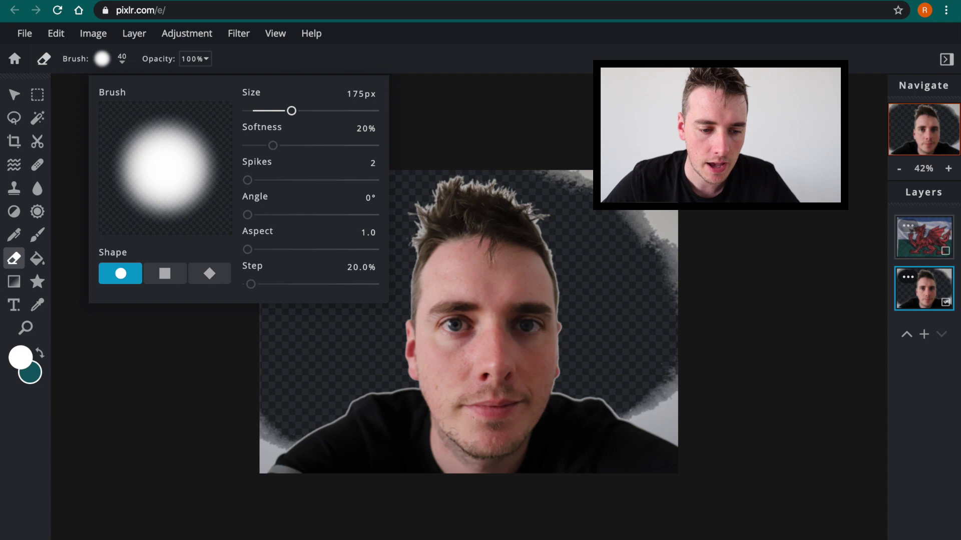
click(586, 165)
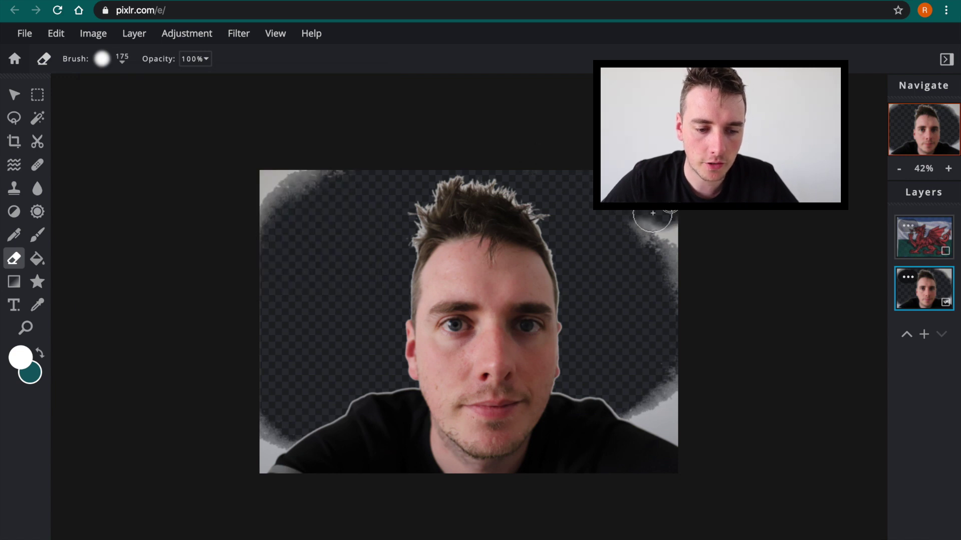
- Erase the leftover grey along the right edge, top-left, left edge and bottom-right corner
mouse_move(652, 213)
mouse_down()
mouse_move(666, 237)
mouse_move(612, 205)
mouse_move(674, 209)
mouse_move(617, 264)
mouse_move(677, 321)
mouse_up()
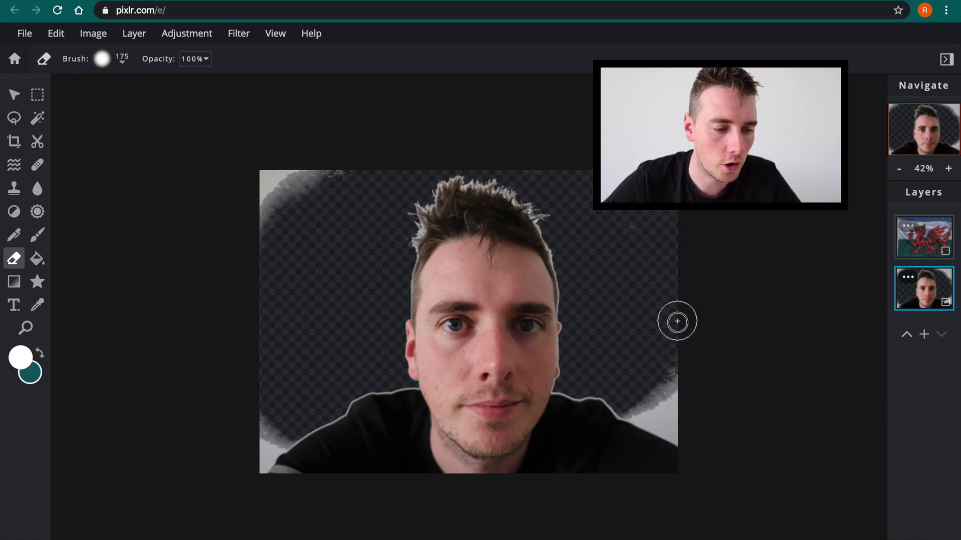
mouse_move(350, 178)
mouse_down()
mouse_move(221, 184)
mouse_move(237, 245)
mouse_move(225, 206)
mouse_move(300, 203)
mouse_move(278, 306)
mouse_move(286, 361)
mouse_move(255, 469)
mouse_move(280, 441)
mouse_move(245, 474)
mouse_up()
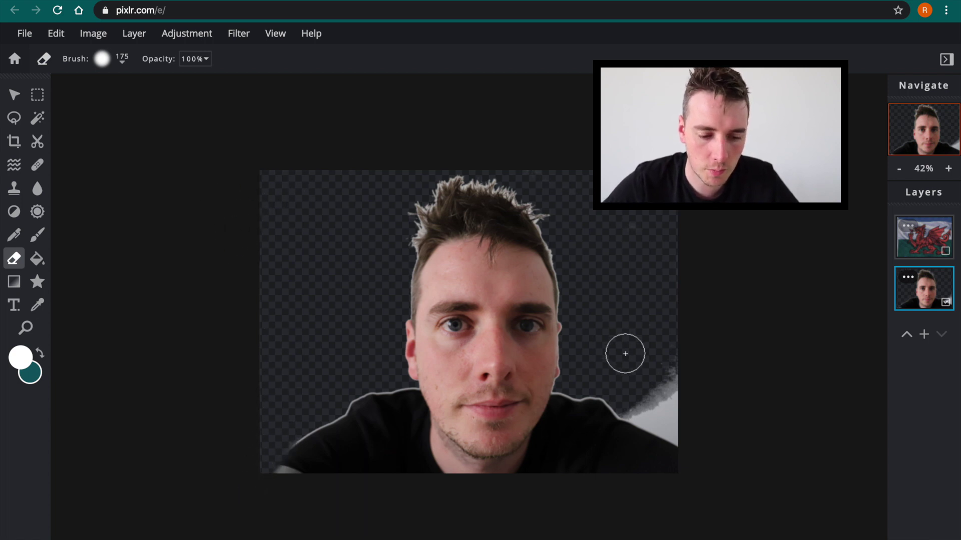
mouse_move(625, 354)
mouse_down()
mouse_move(639, 399)
mouse_move(693, 441)
mouse_move(664, 378)
mouse_move(688, 423)
mouse_move(637, 395)
mouse_move(640, 408)
mouse_move(696, 437)
mouse_move(612, 388)
mouse_up()
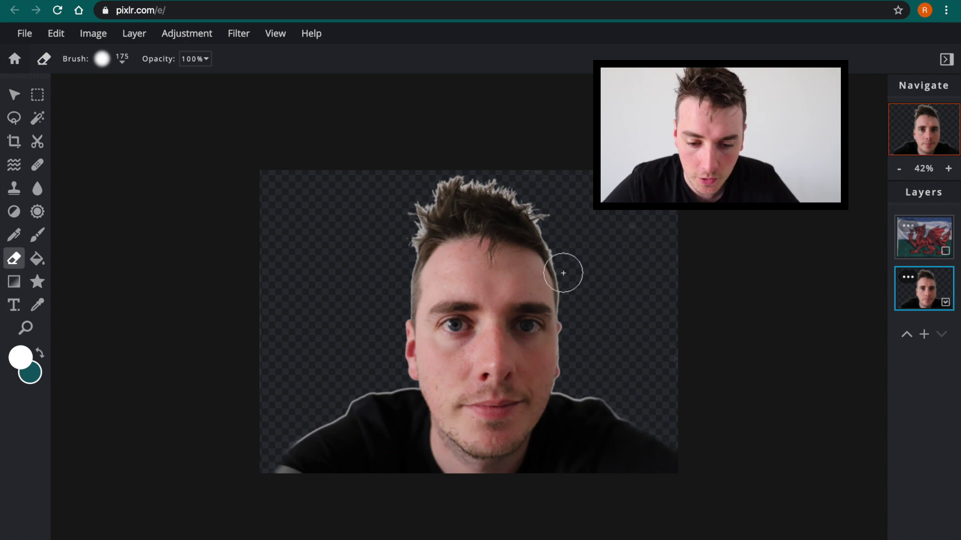
- Add an empty layer and move it to the bottom of the layer stack
click(930, 338)
click(413, 315)
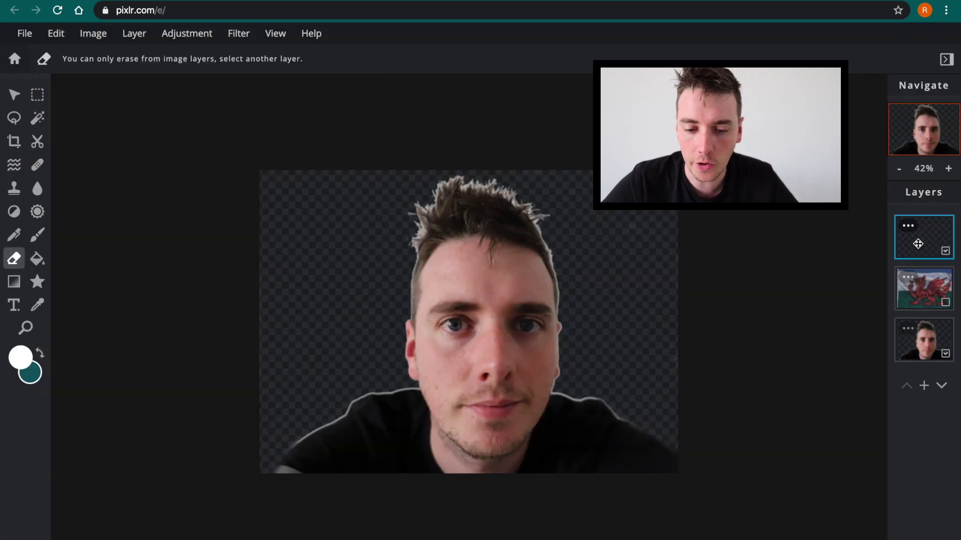
drag(918, 240, 938, 354)
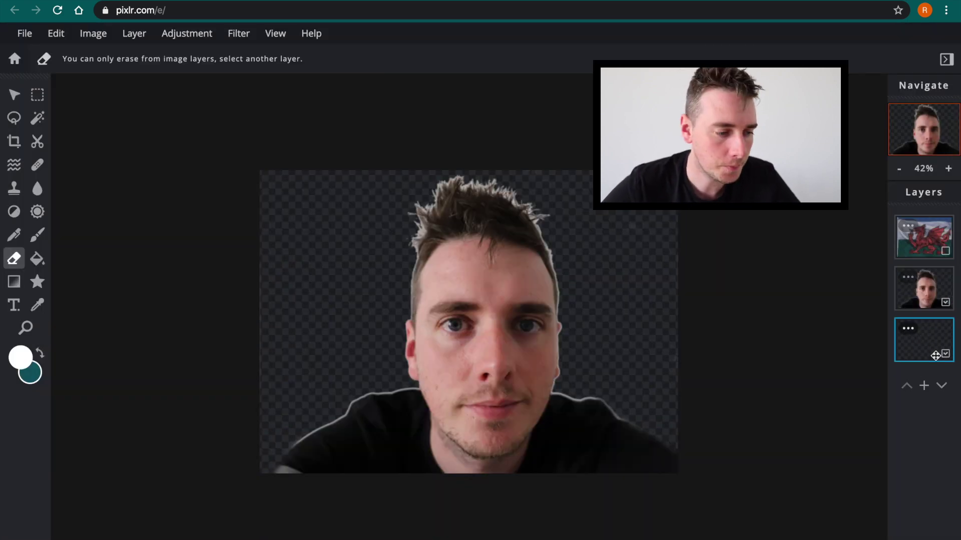
- Fill the empty bottom layer with white using the Paint Bucket
click(40, 261)
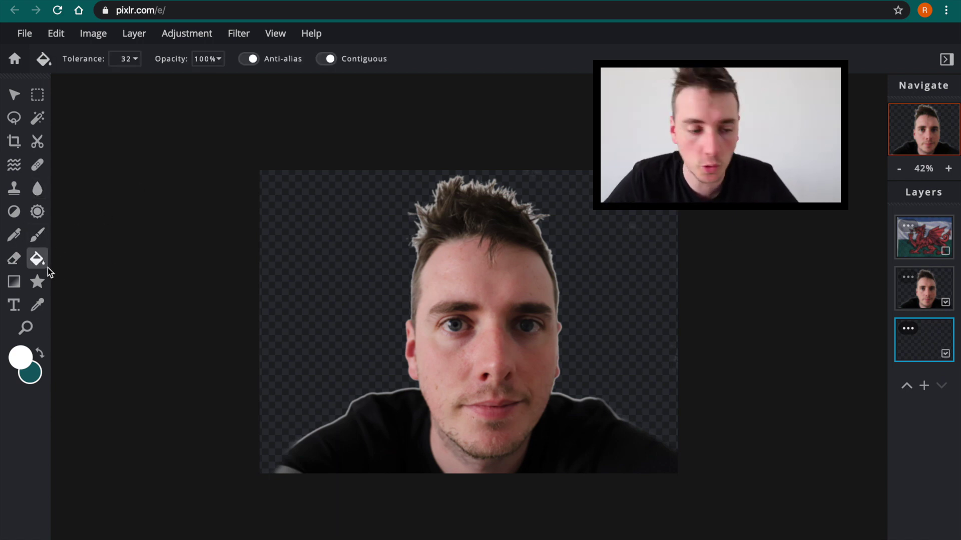
click(21, 360)
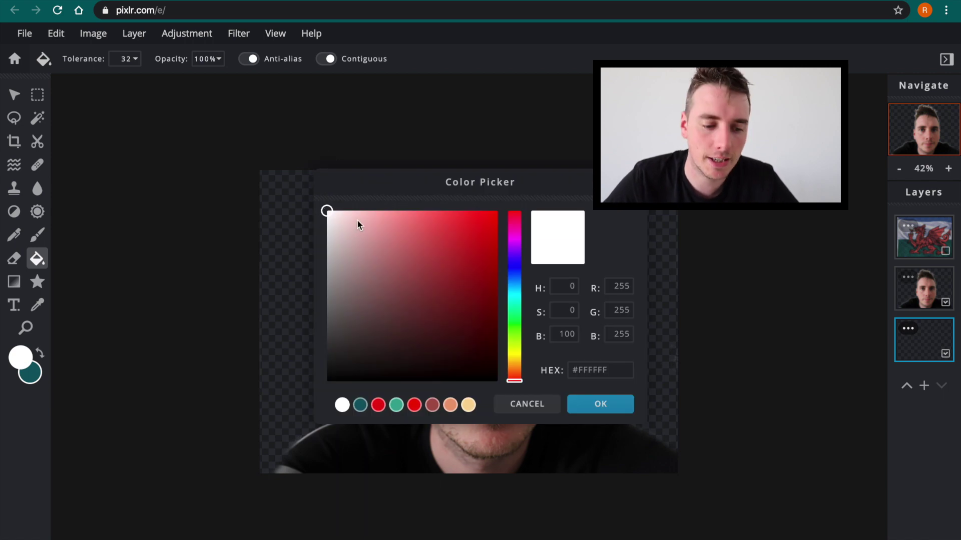
click(587, 404)
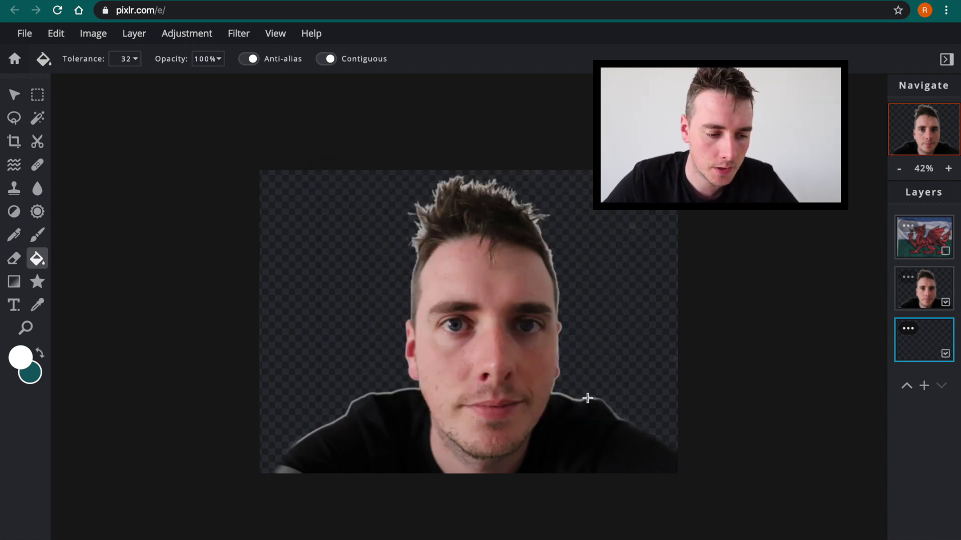
click(322, 267)
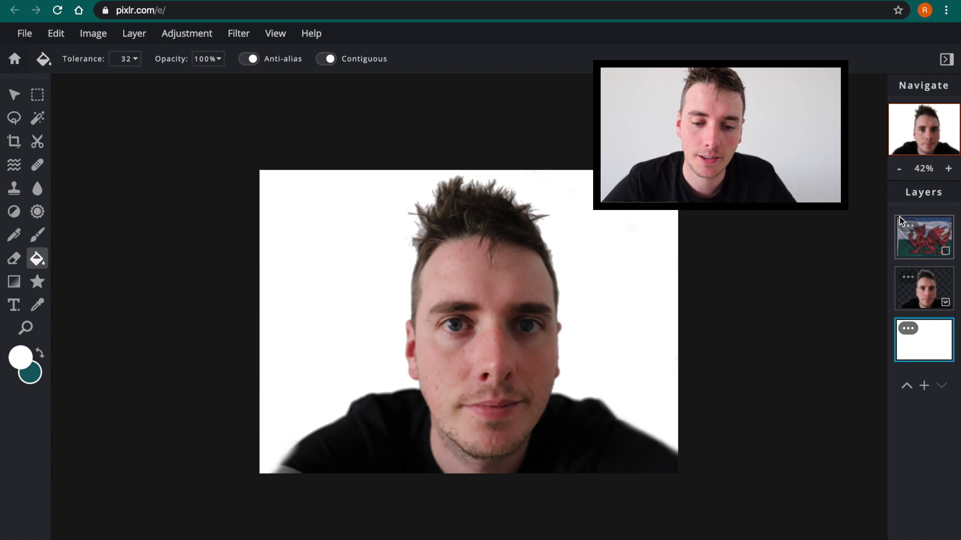
- Show the Welsh flag layer again and try Multiply blending in its settings
click(943, 251)
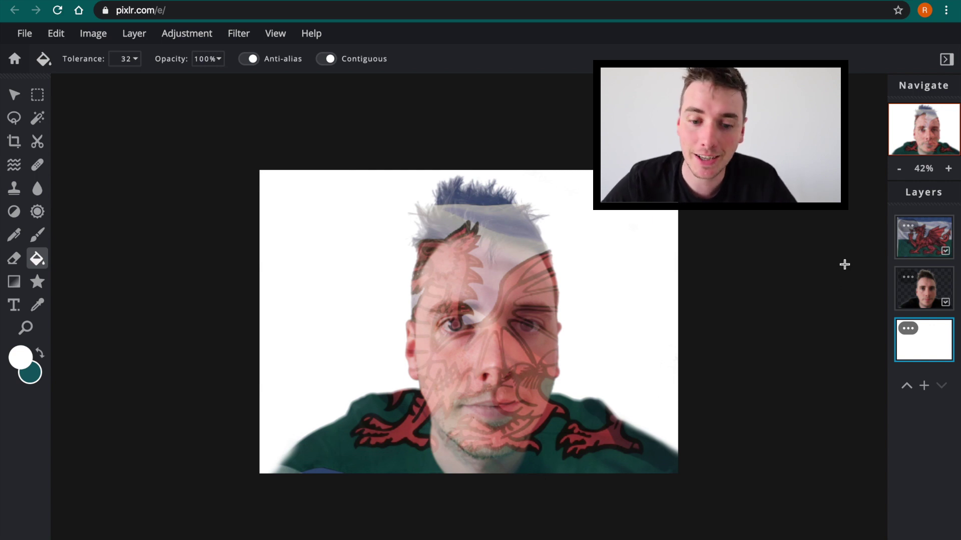
click(920, 243)
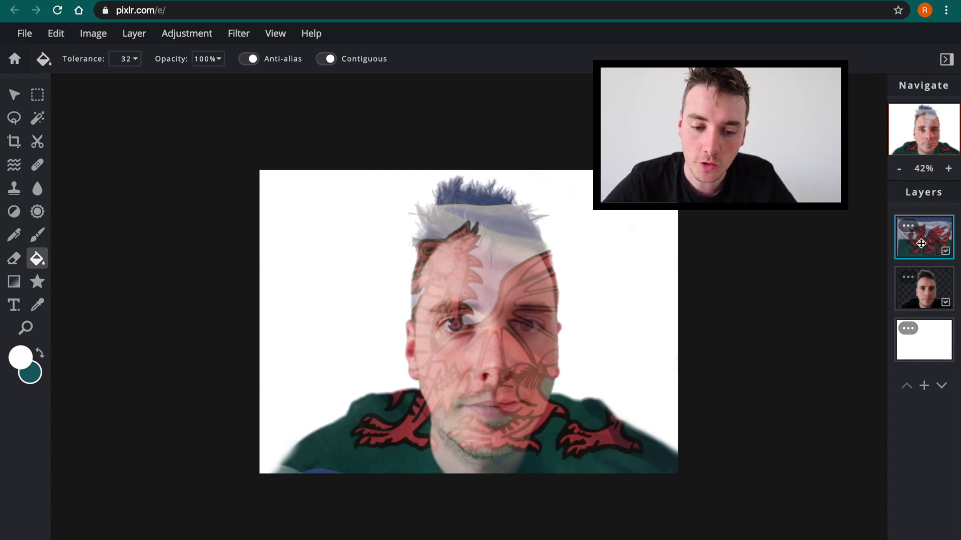
click(921, 243)
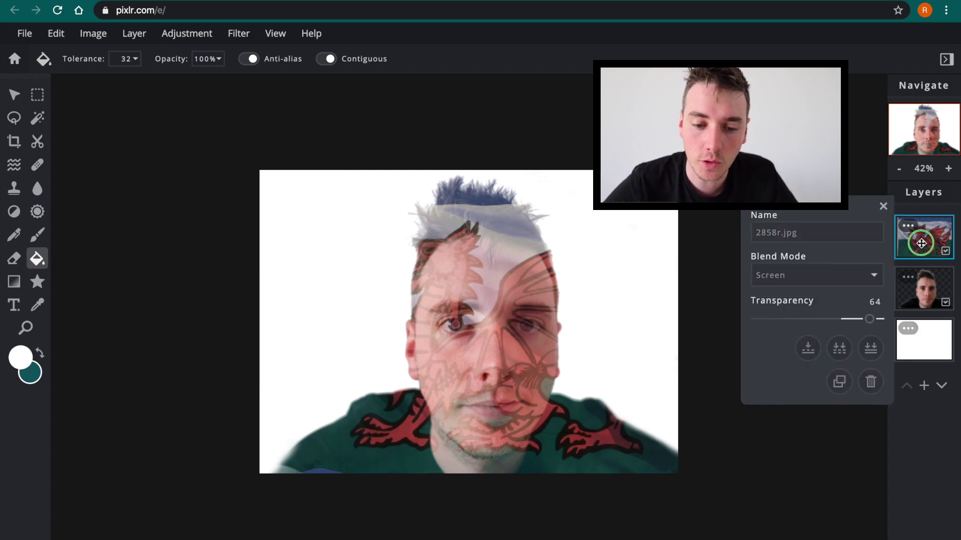
click(867, 279)
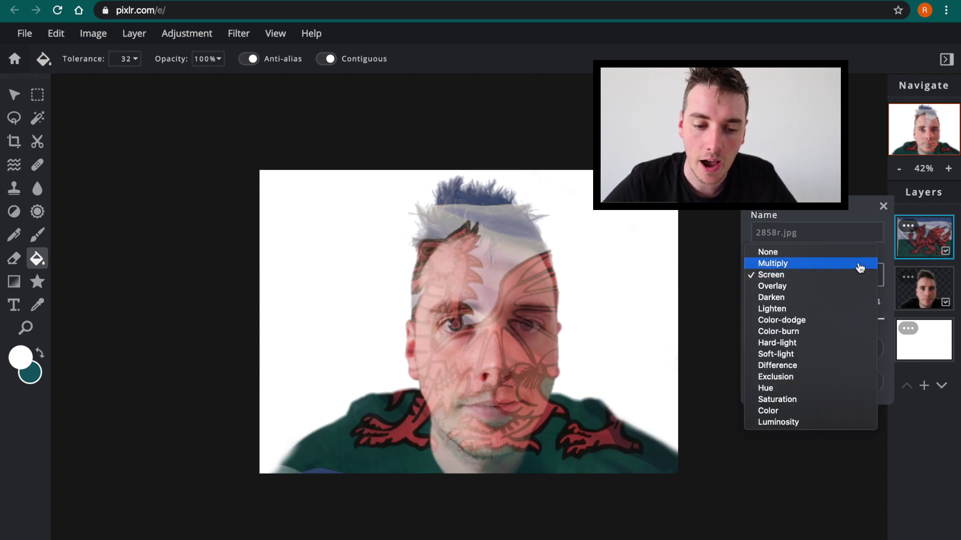
click(860, 264)
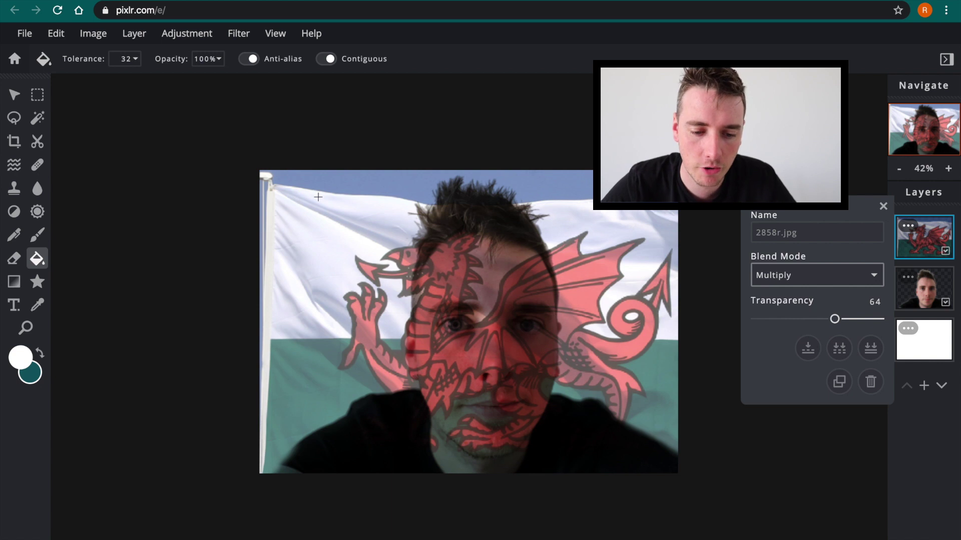
- Compare Overlay, Screen and Darken blend modes, then settle on Overlay
click(811, 279)
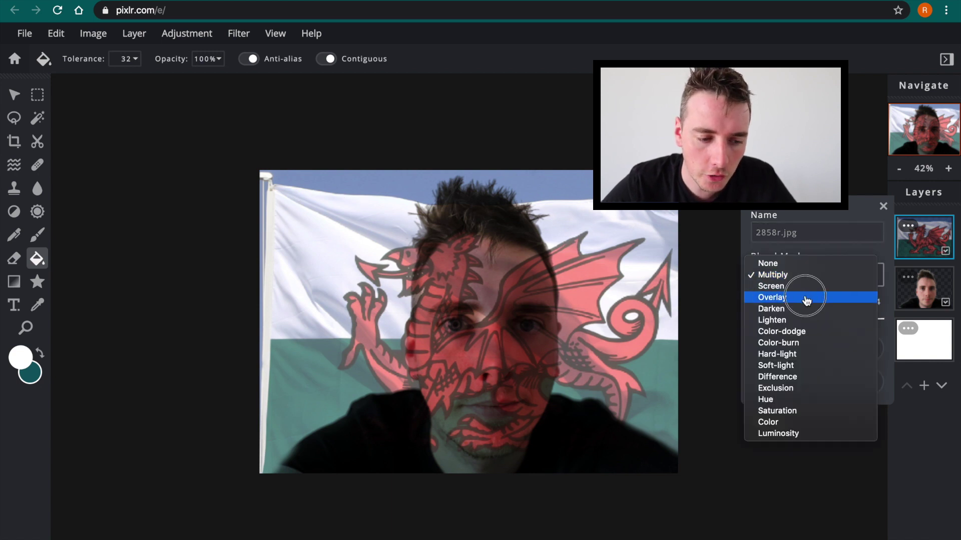
click(798, 297)
click(838, 278)
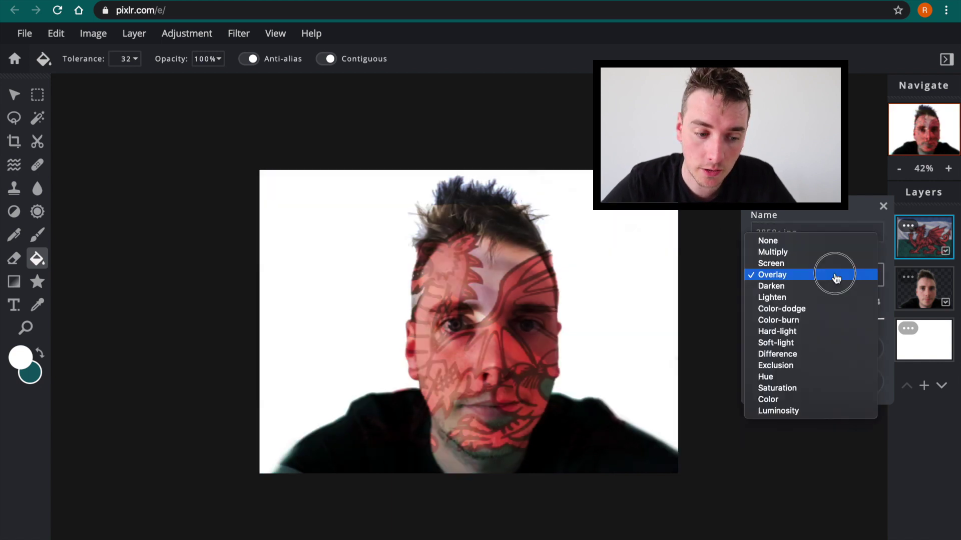
click(840, 269)
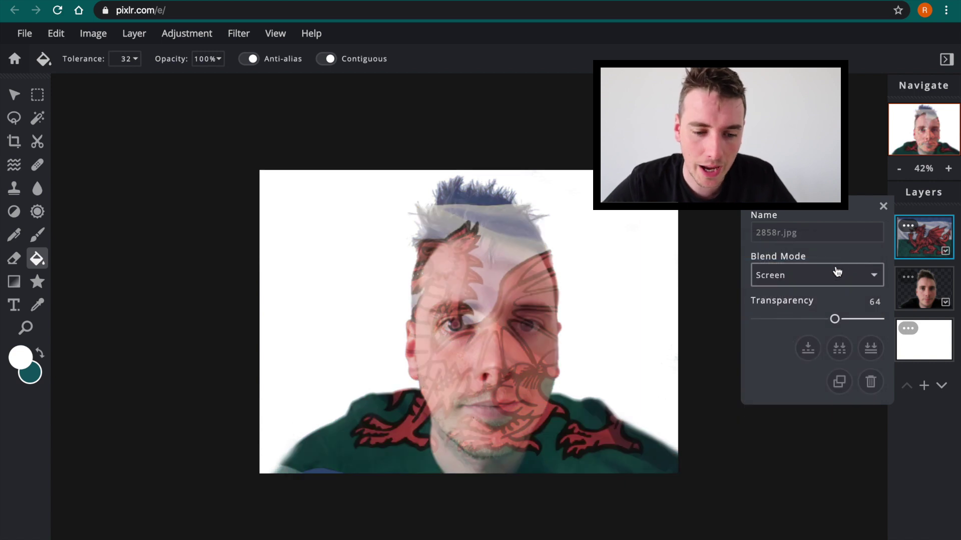
click(836, 274)
click(832, 296)
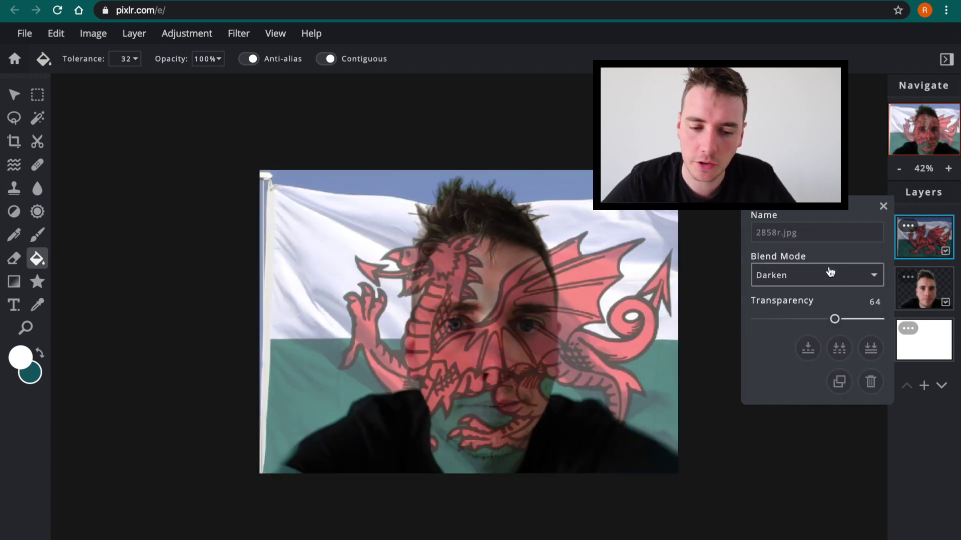
click(829, 275)
click(839, 265)
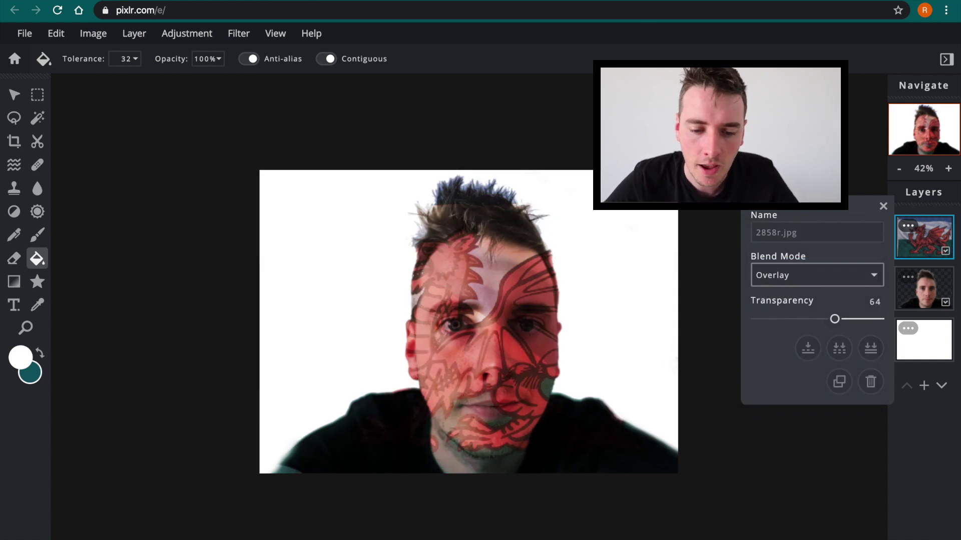
- Drag the Welsh flag up and left to about top -341, left -43, centring the dragon on the face
click(882, 206)
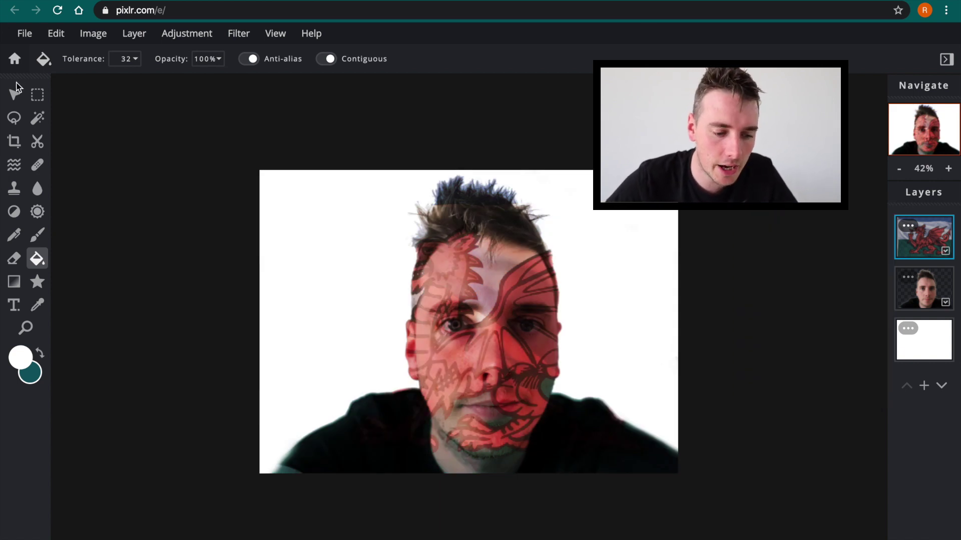
click(15, 92)
drag(465, 408, 531, 413)
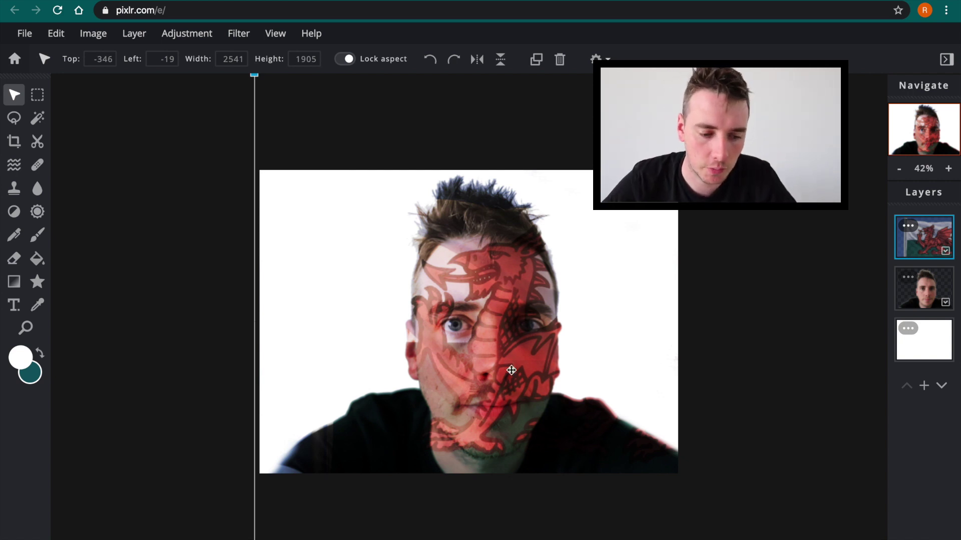
drag(496, 355, 491, 350)
mouse_move(481, 296)
mouse_down()
mouse_move(463, 288)
mouse_move(414, 311)
mouse_move(367, 302)
mouse_move(523, 307)
mouse_move(476, 300)
mouse_move(485, 305)
mouse_up()
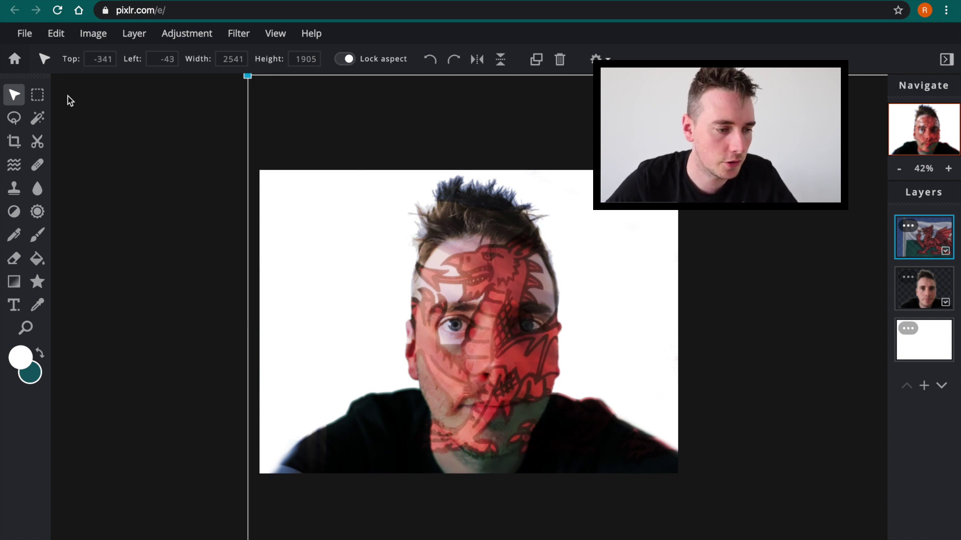
- Lower the Welsh flag layer's transparency to 41 after comparing it at full strength
click(37, 94)
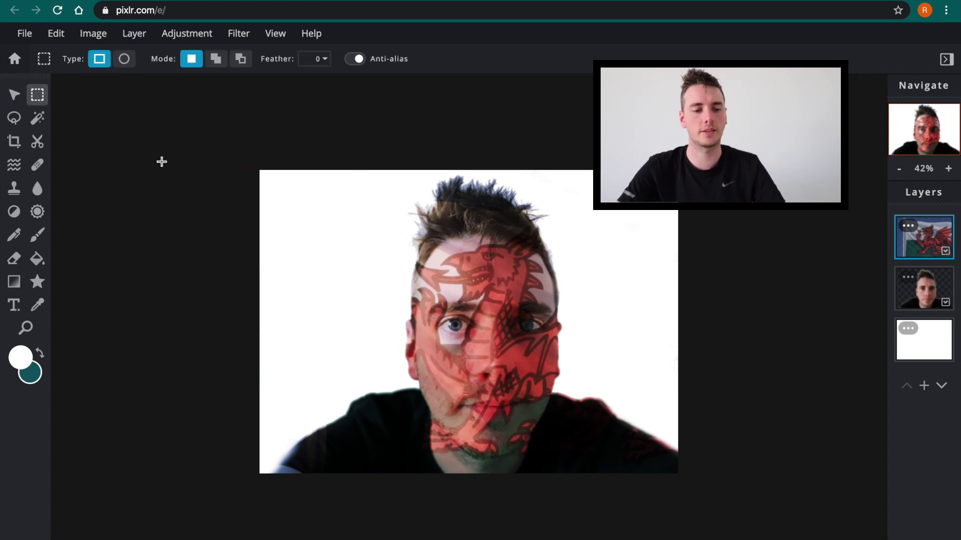
drag(239, 140, 240, 140)
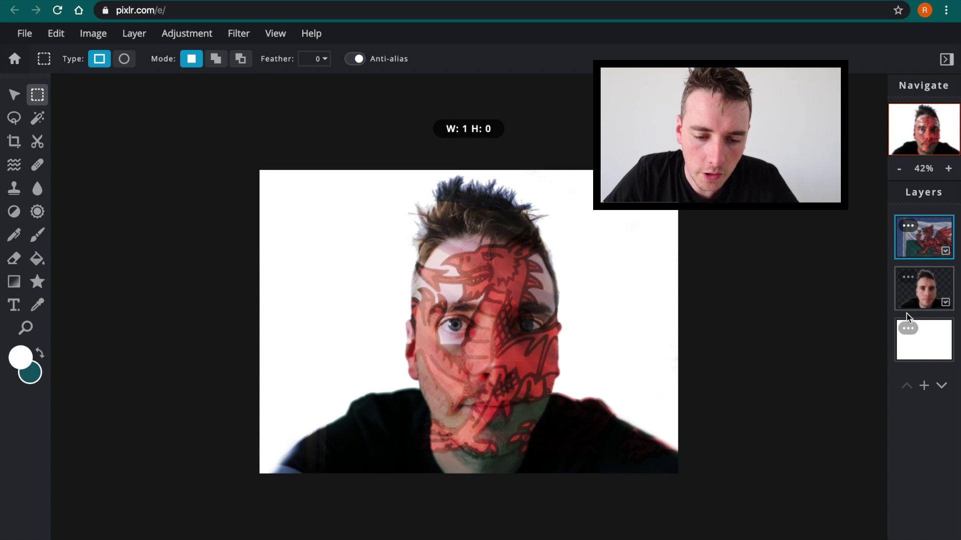
click(927, 250)
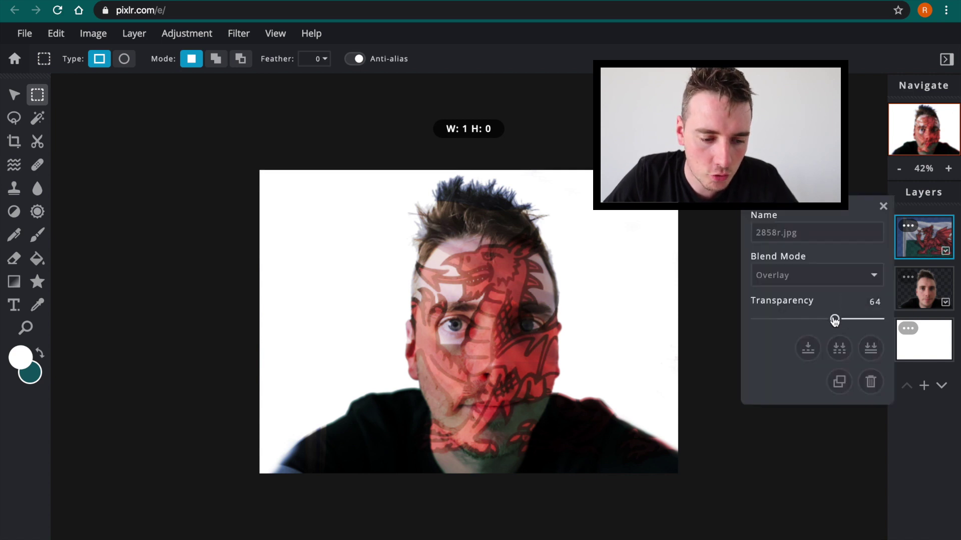
drag(834, 319, 805, 328)
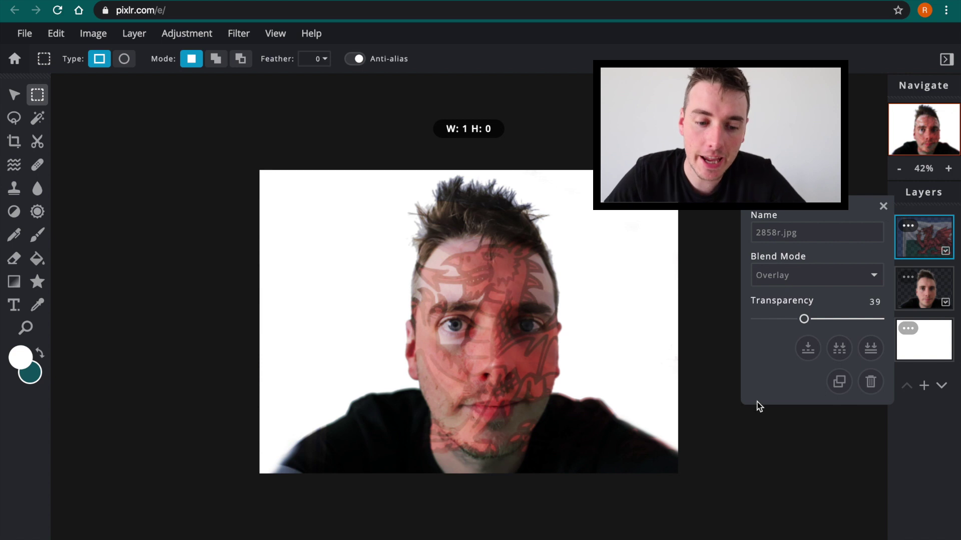
click(815, 320)
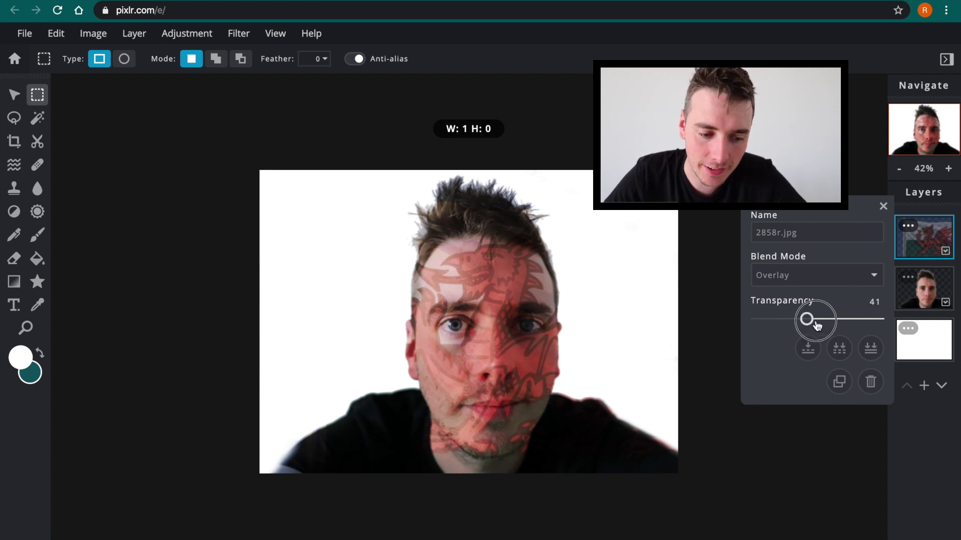
drag(816, 324, 881, 321)
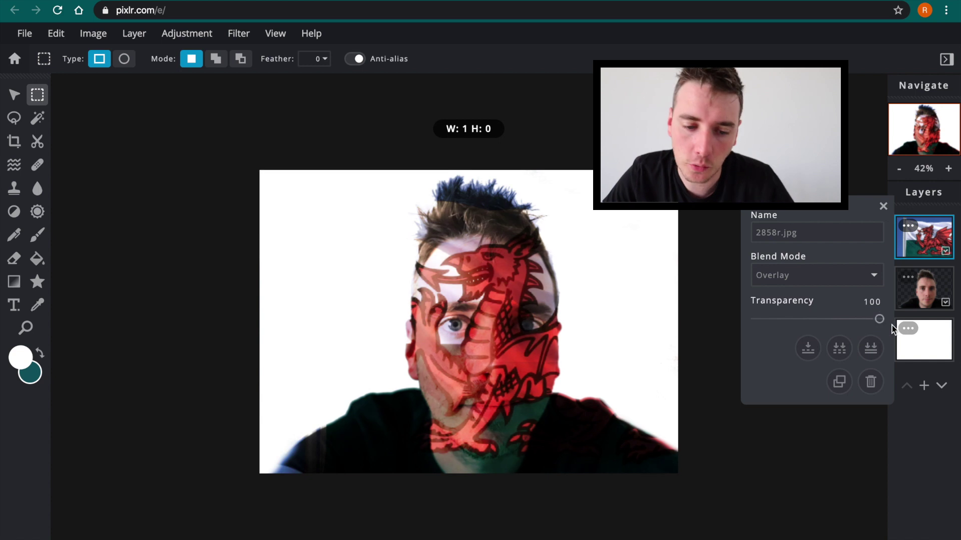
drag(879, 319, 807, 323)
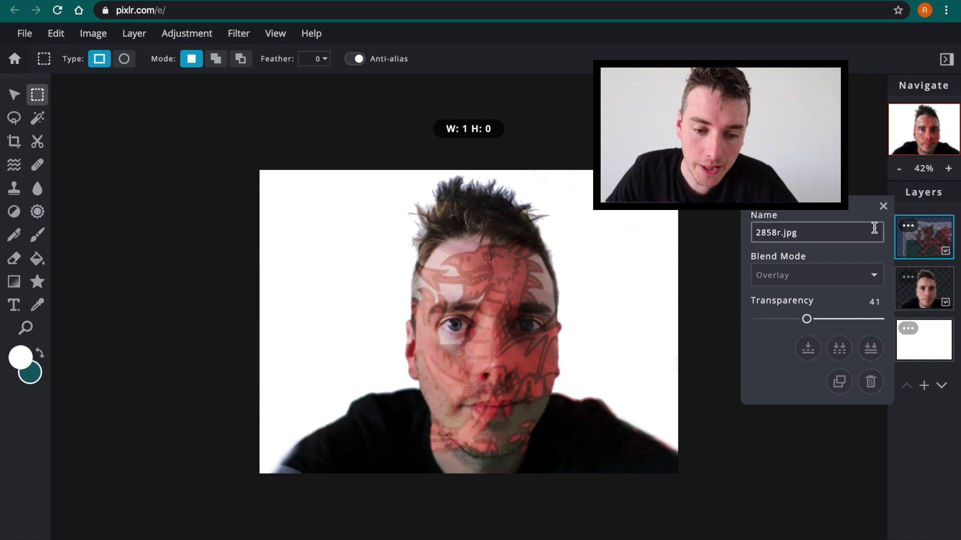
- Close the flag layer's settings panel and bring up the File menu to save
click(883, 209)
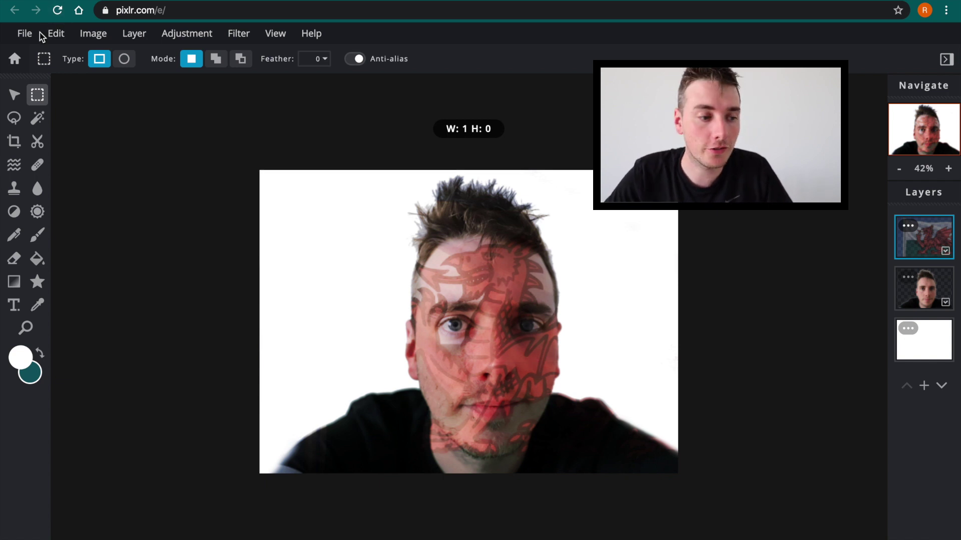
click(28, 40)
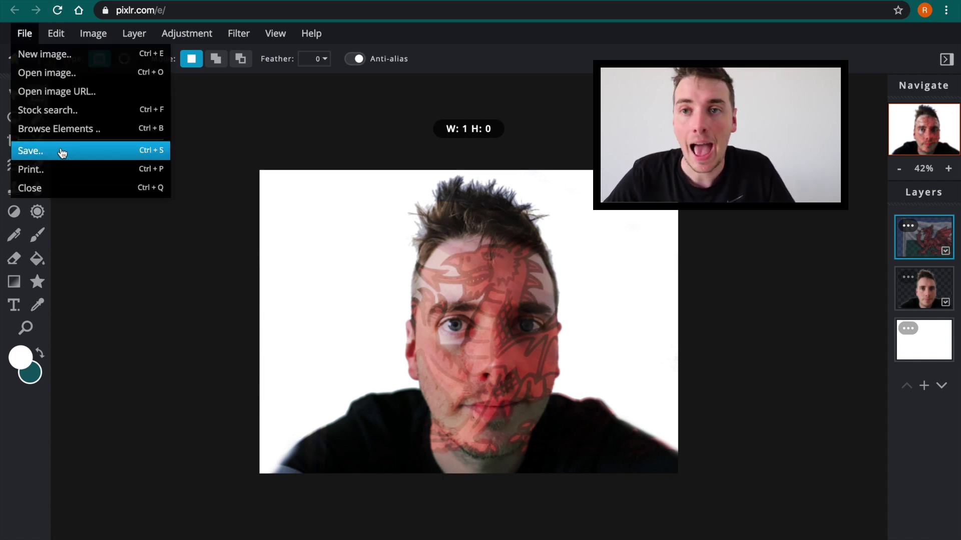